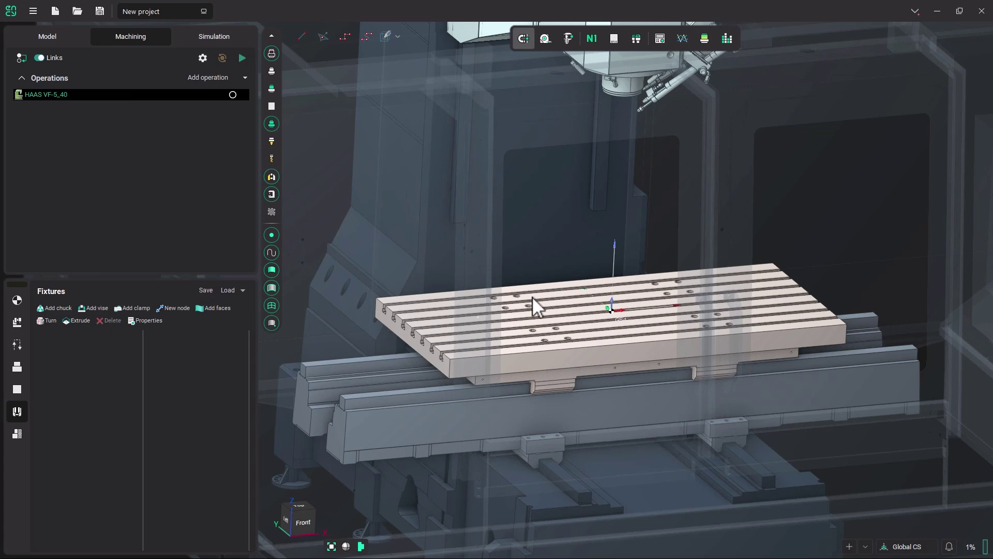
Zoom out to show the whole HAAS VF-5 machine and open its Machine settings panel
scroll(538, 297, down, 5)
scroll(572, 293, up, 5)
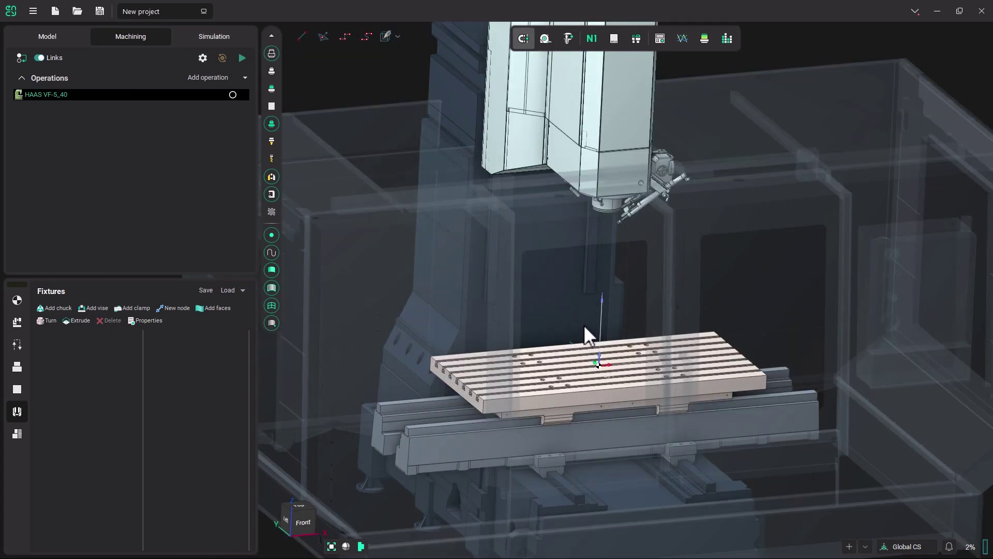
scroll(584, 326, down, 2)
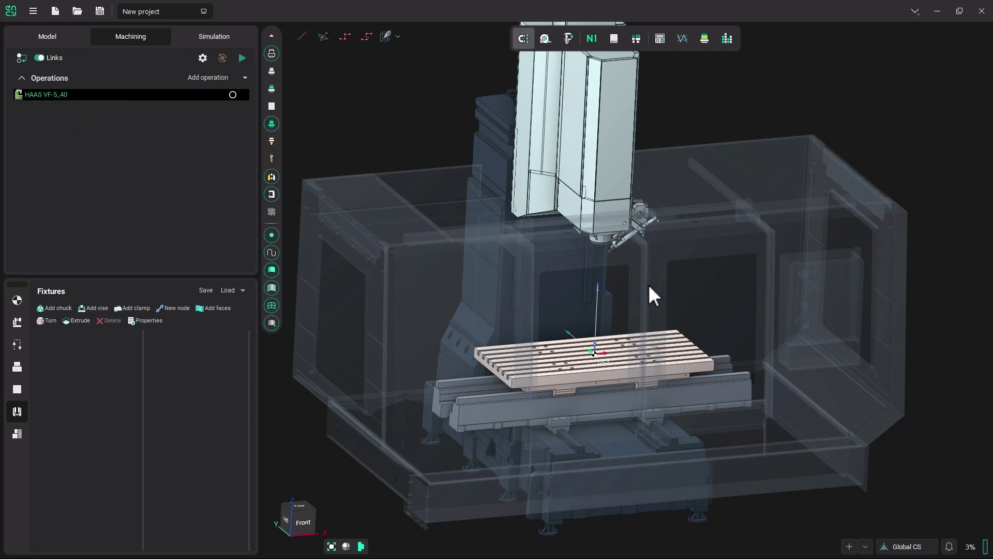
right_click(271, 194)
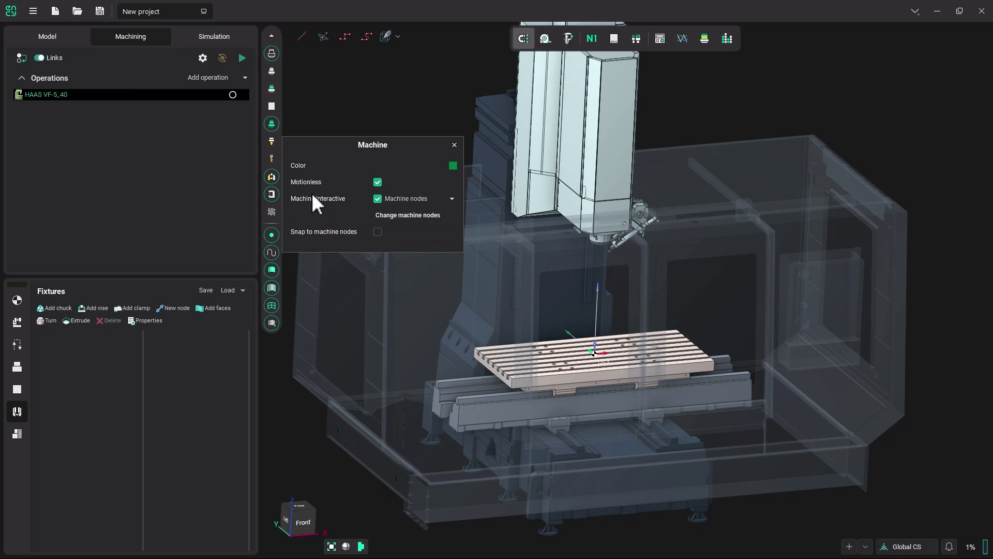
Hide the machine's transparent Enclosure node and close the machine settings
click(414, 199)
click(451, 198)
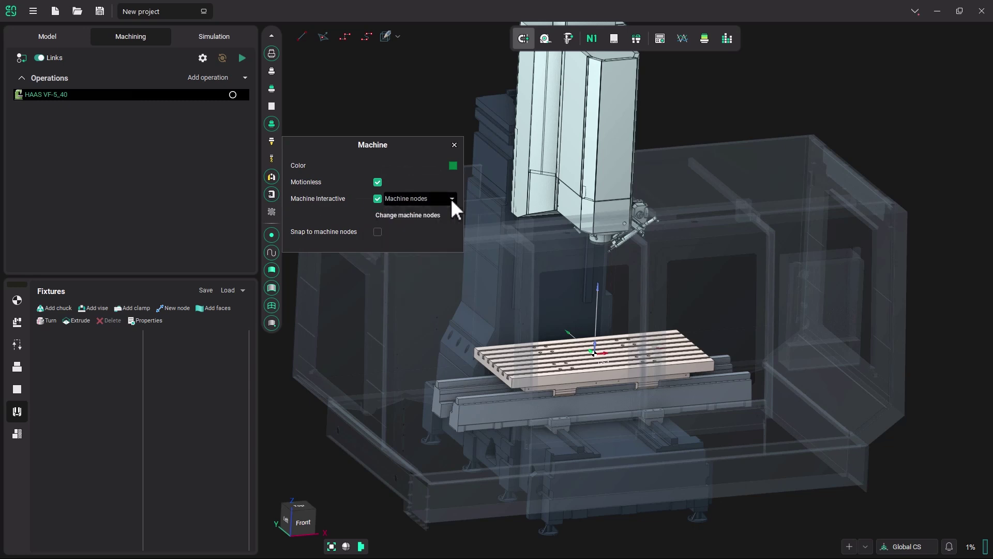
click(451, 198)
click(408, 231)
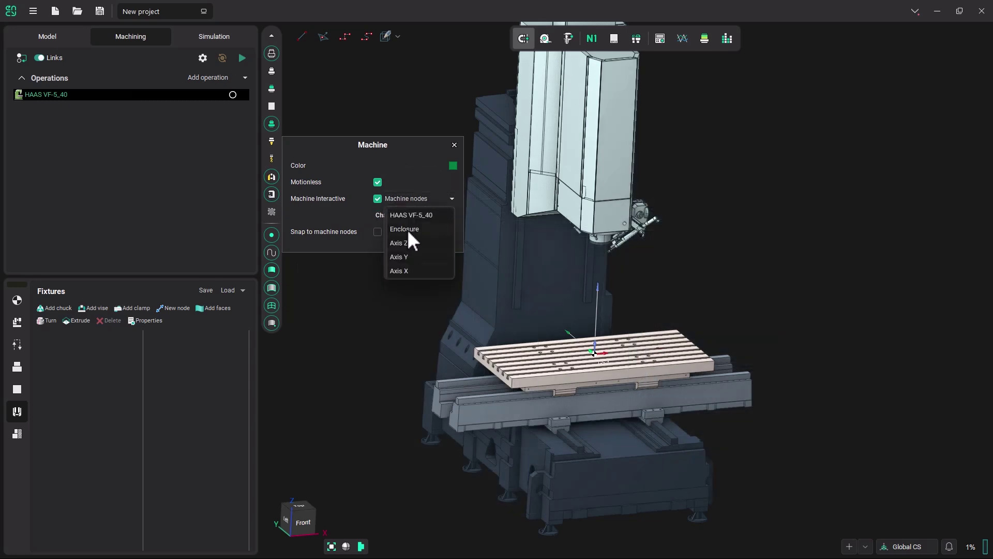
click(357, 280)
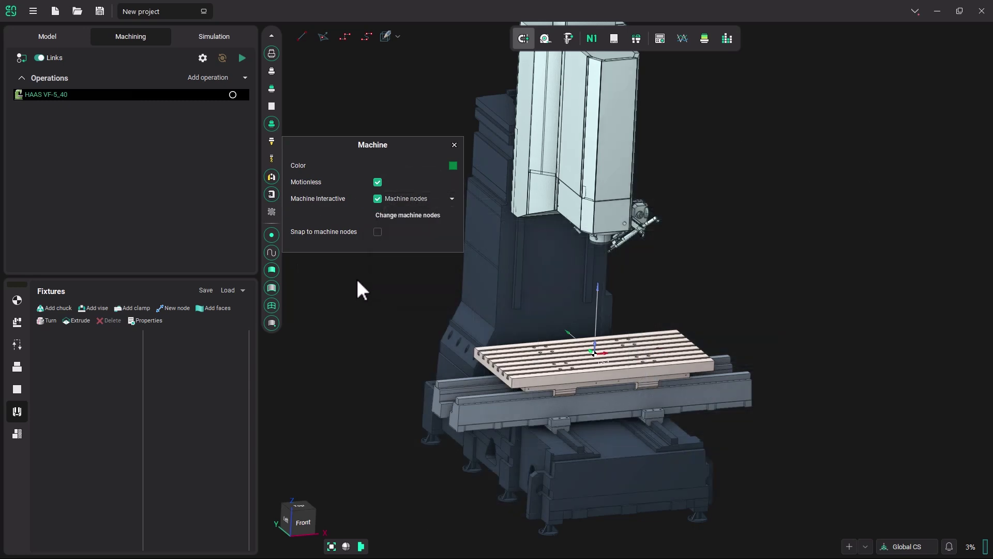
click(454, 145)
Bring the machine table into view and switch to the Model tree
scroll(600, 358, up, 6)
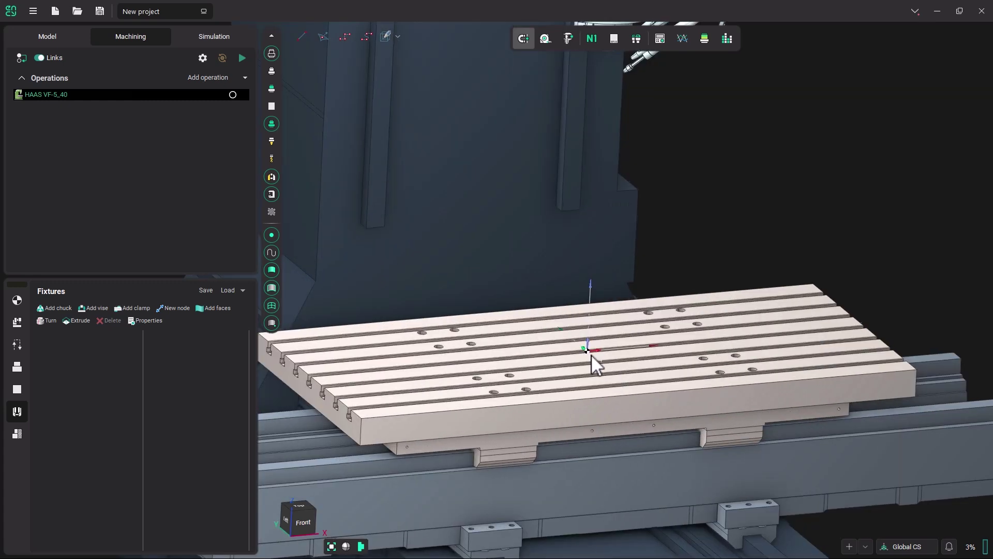
middle_drag(591, 356, 621, 343)
click(47, 36)
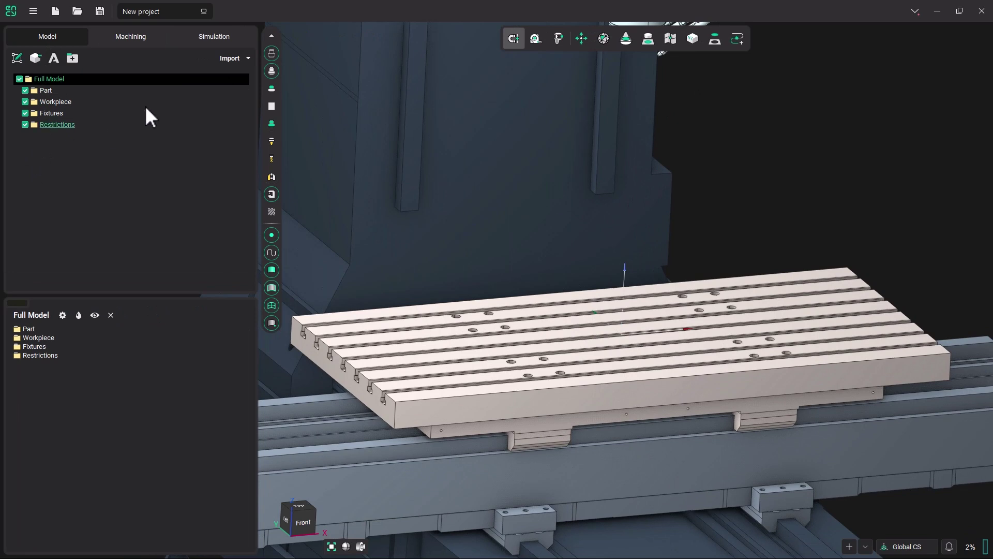
Import KURT_D688.IGS and center the view on the vise sitting on the table
click(227, 59)
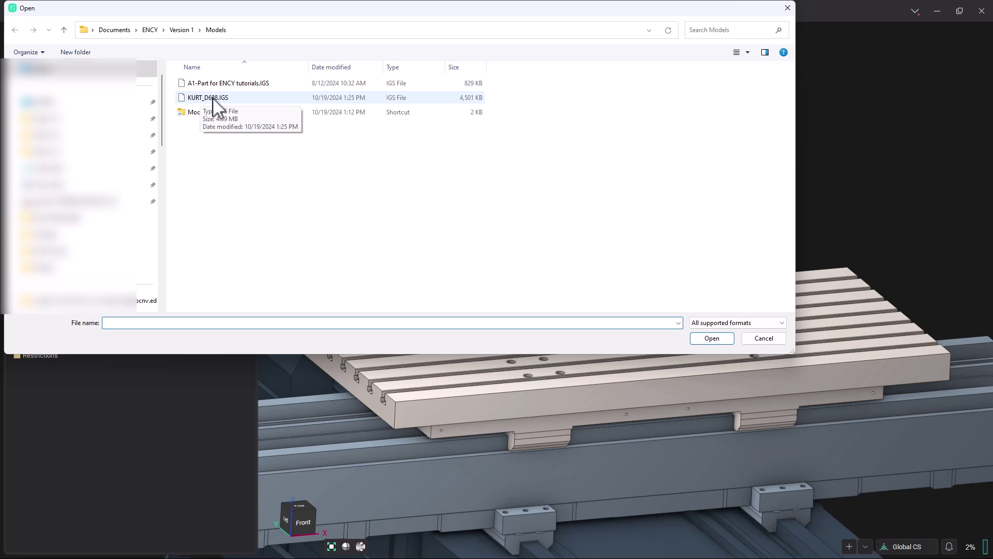
click(206, 98)
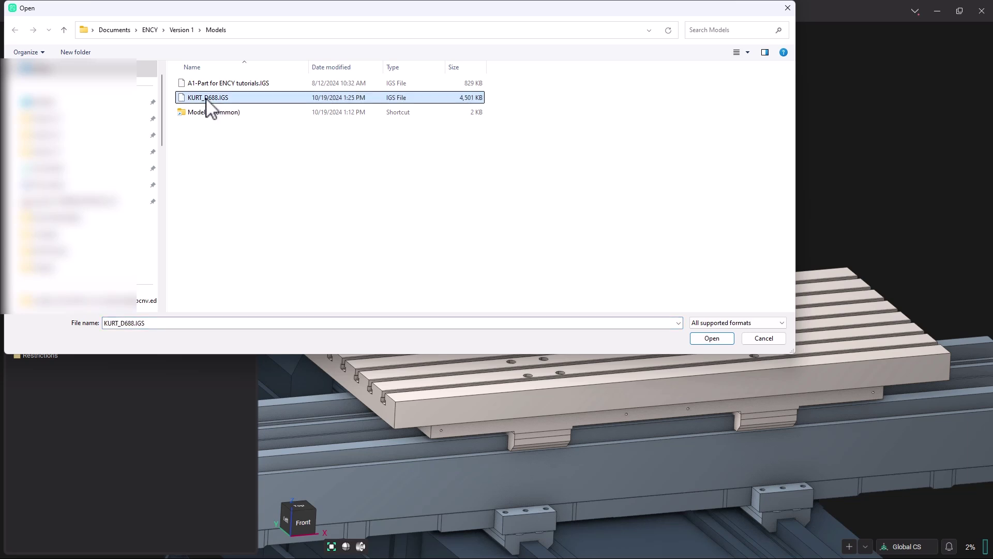
click(711, 338)
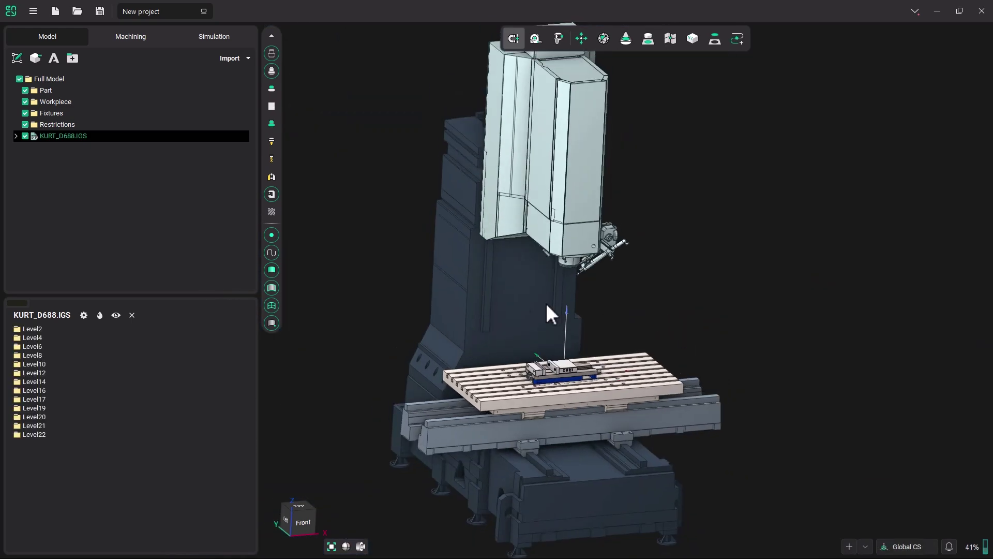
scroll(549, 383, up, 10)
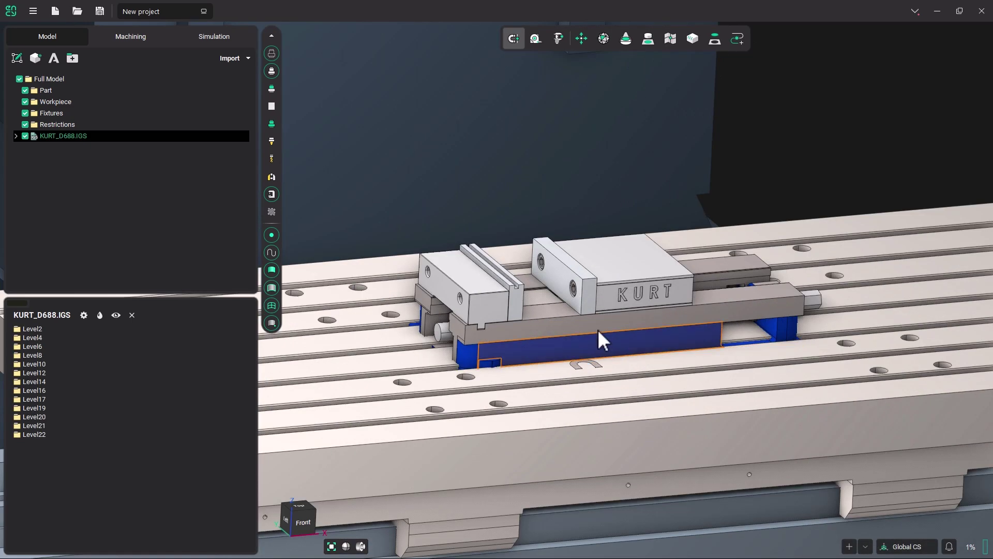
middle_drag(614, 331, 628, 305)
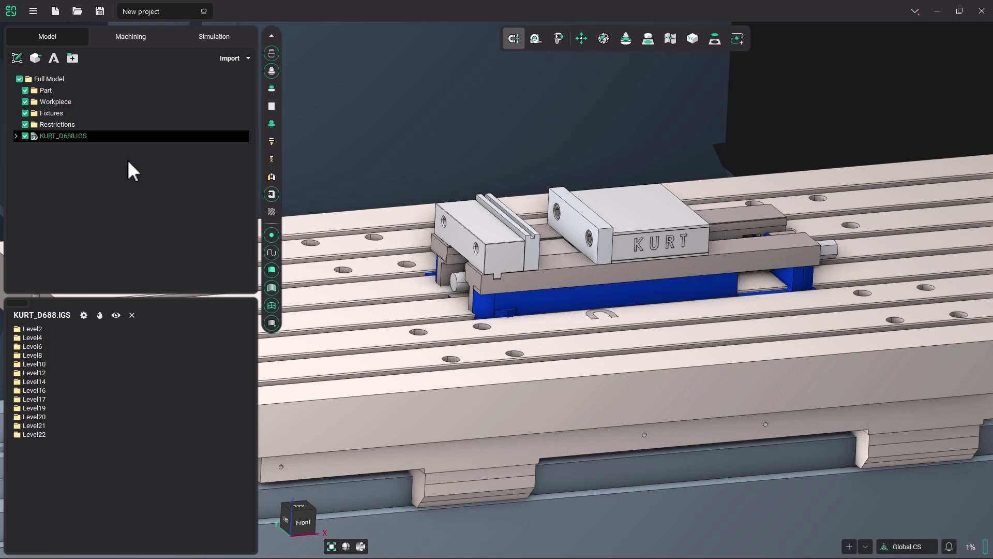
Add a vise fixture in the Machining tab and expand it to show Body and Jaw
click(127, 37)
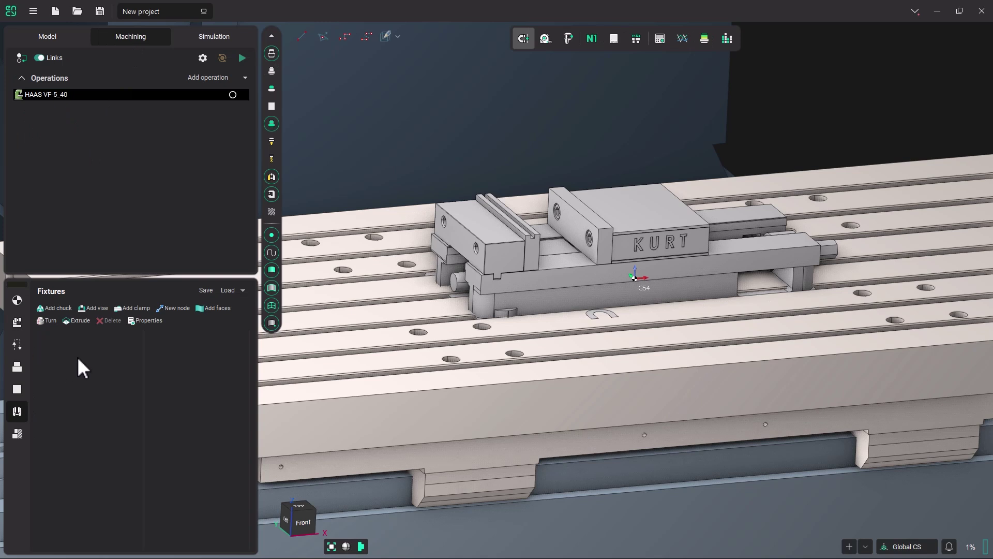
click(96, 308)
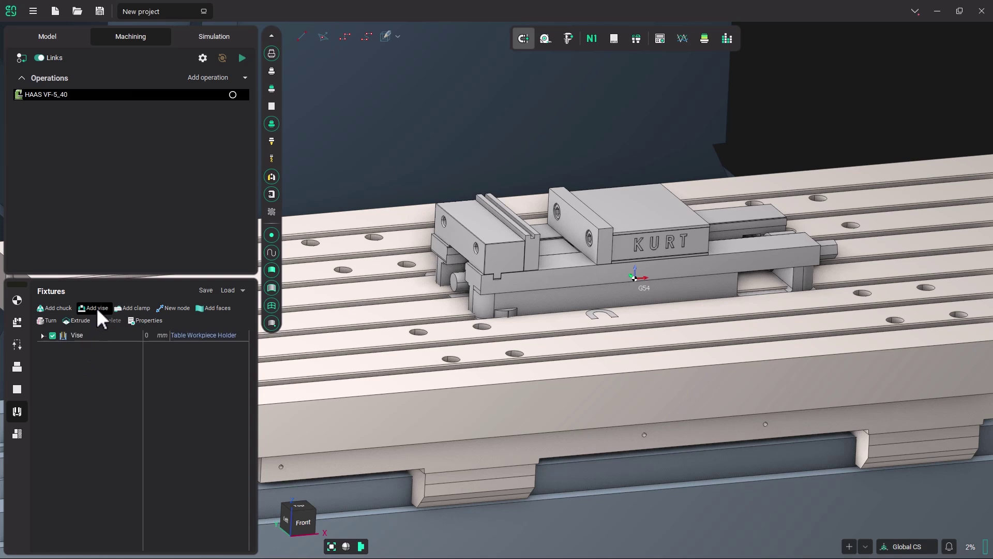
click(42, 335)
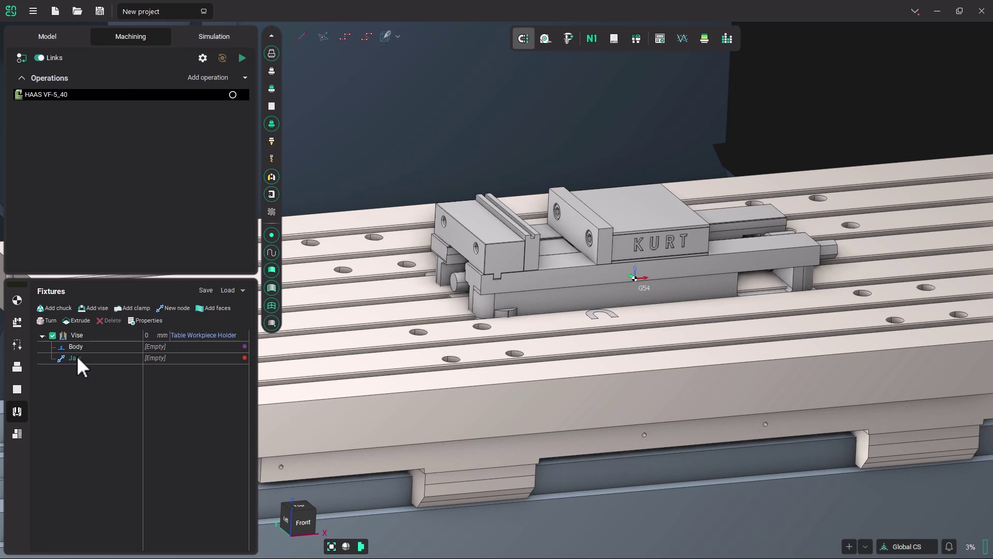
click(157, 347)
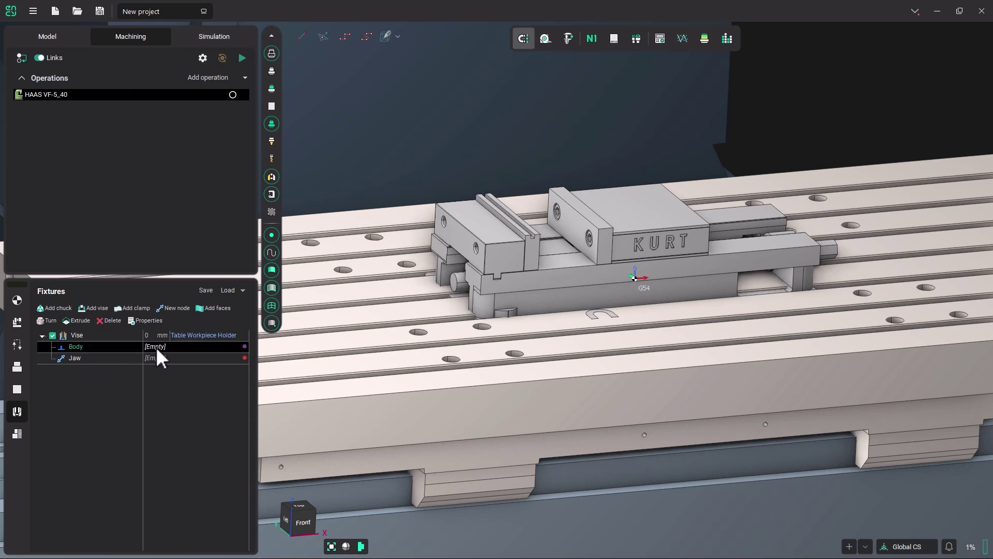
Assign Level2–Level22 as the vise Body, excluding Level20, Level19, Level14 and Level8
click(156, 346)
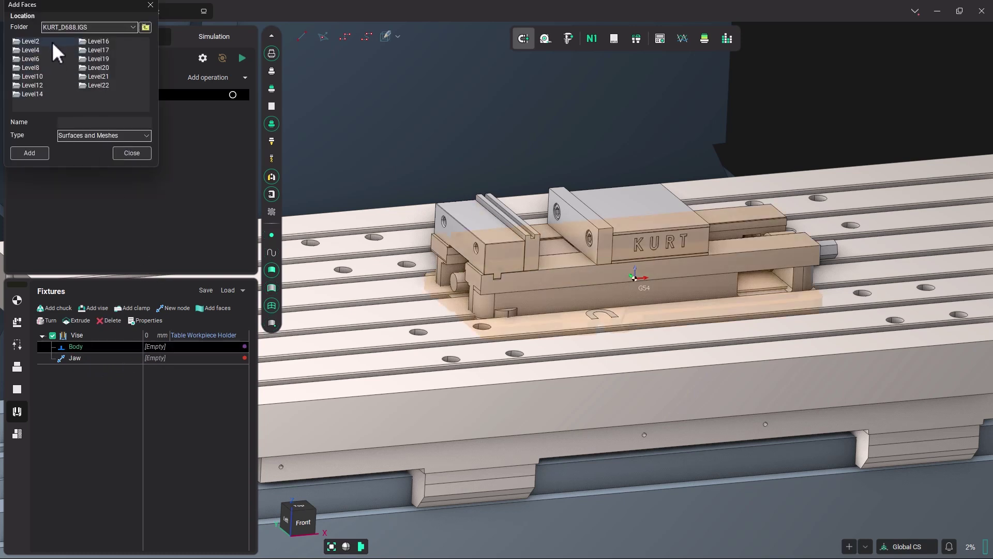
click(31, 41)
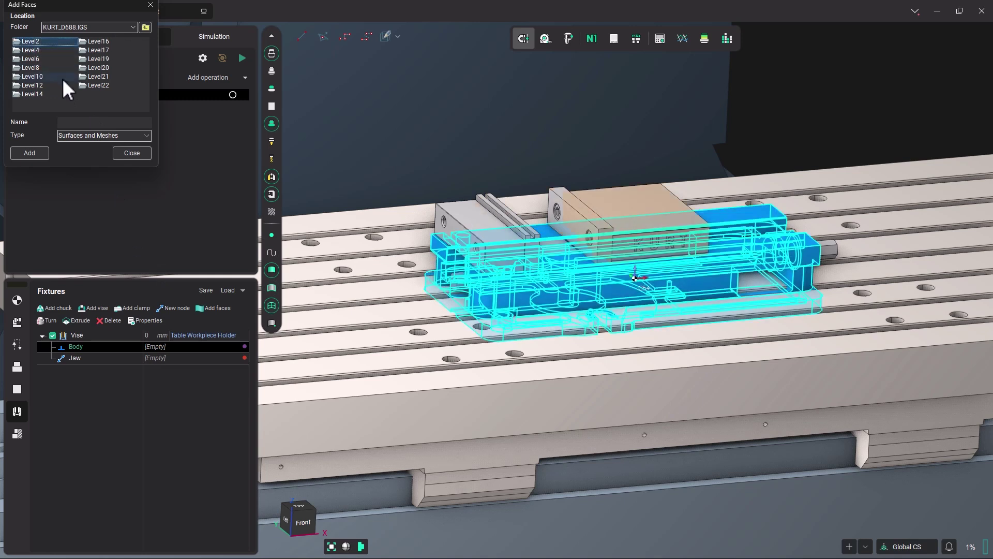
shift+click(93, 86)
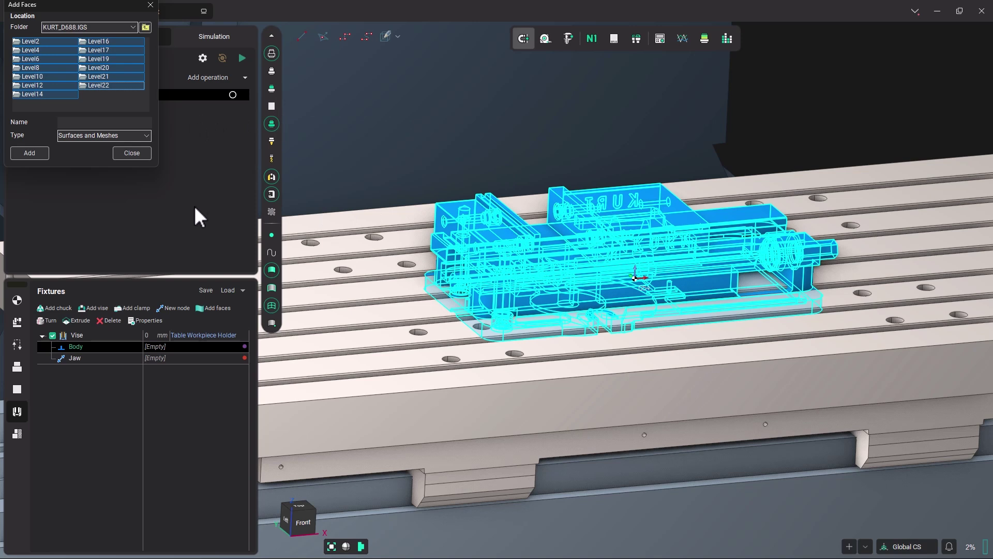
ctrl+click(110, 68)
ctrl+click(114, 58)
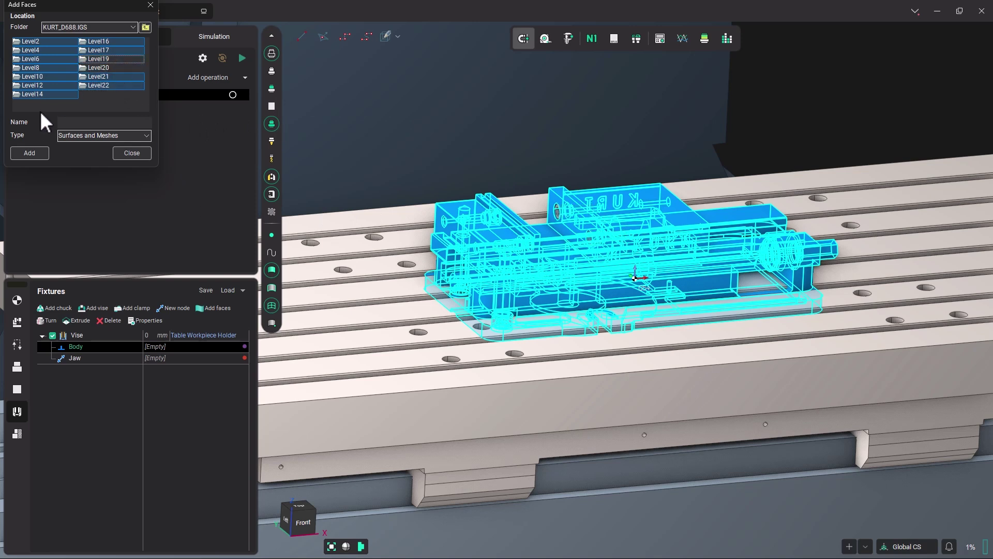
ctrl+click(39, 94)
ctrl+click(44, 68)
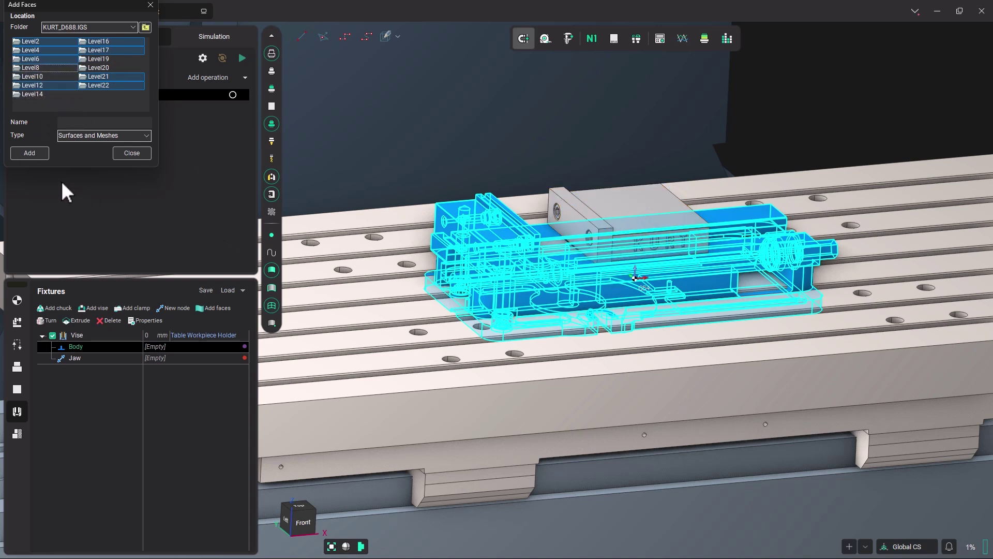
click(29, 153)
click(127, 153)
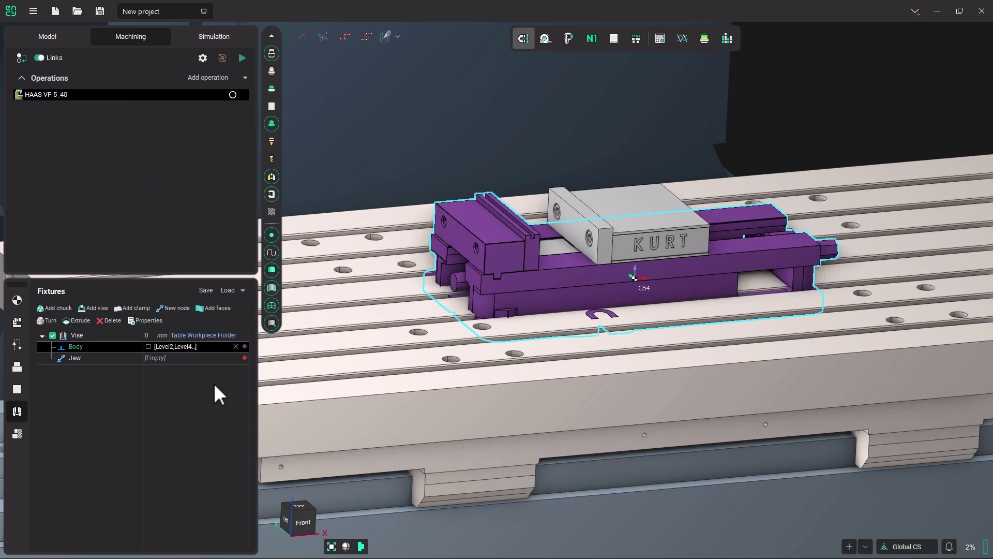
Change the vise Body's display colour from purple to steel blue (5D8AAA)
click(245, 346)
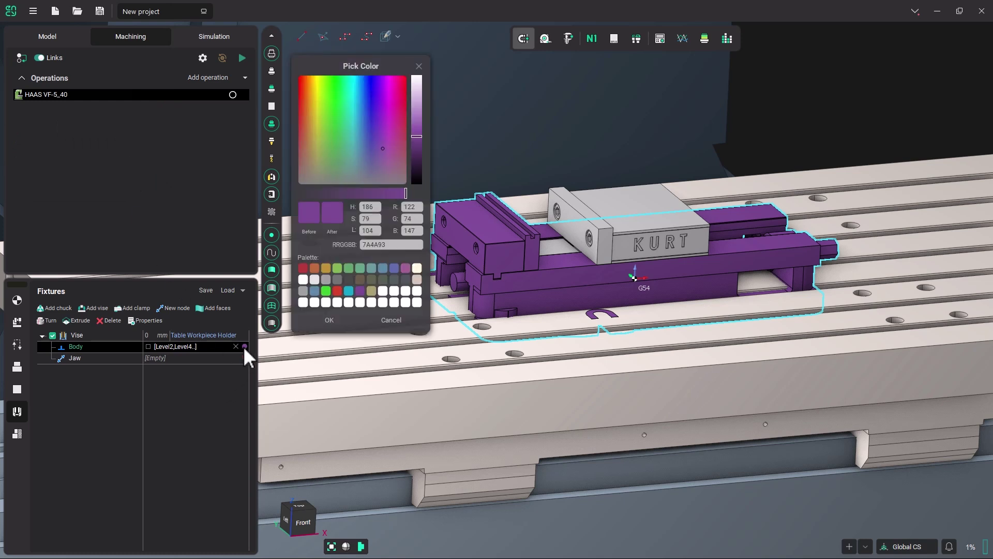
click(374, 266)
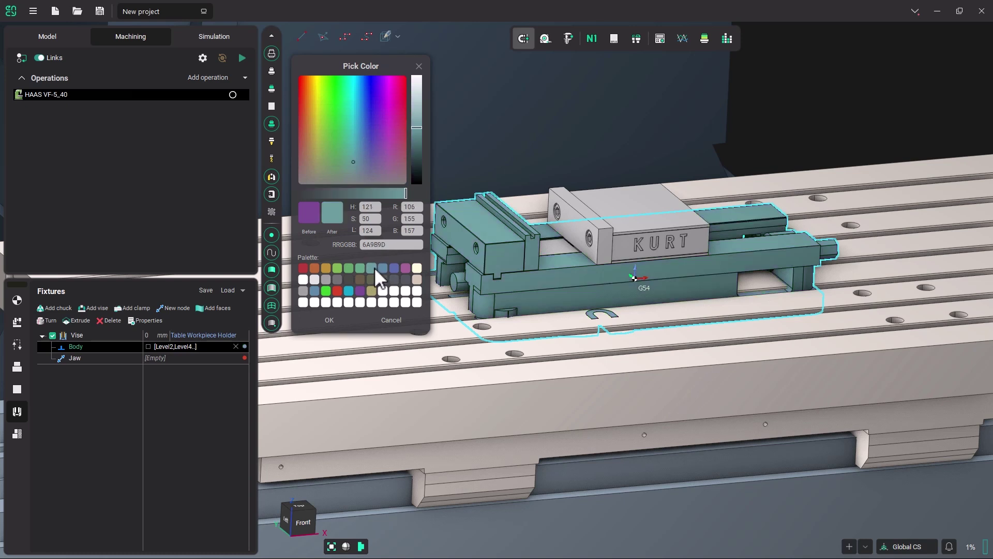
click(380, 267)
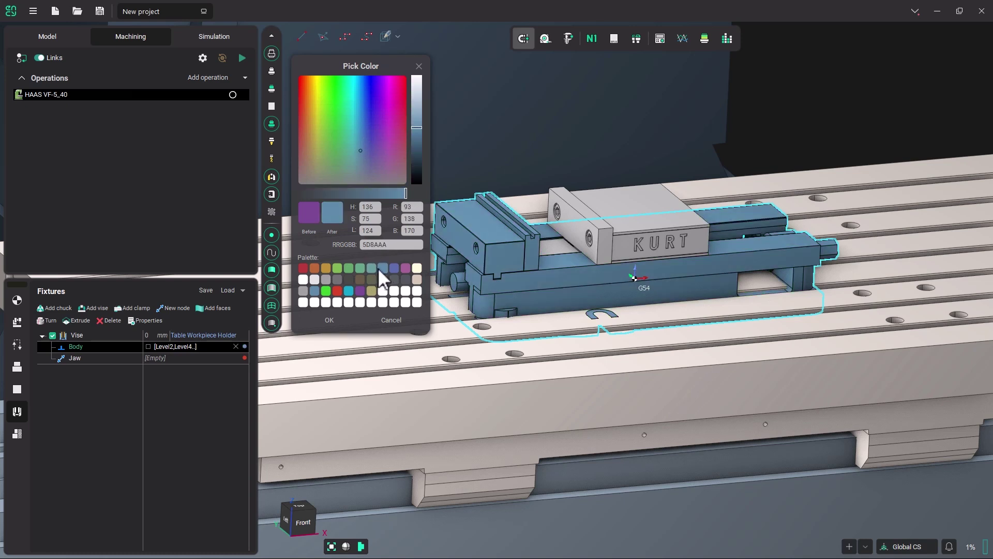
click(333, 319)
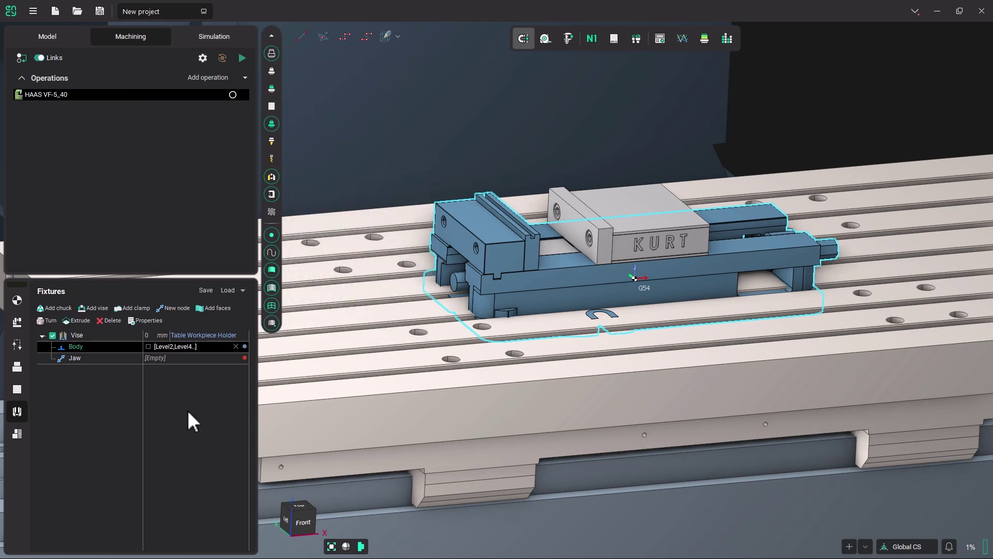
click(155, 358)
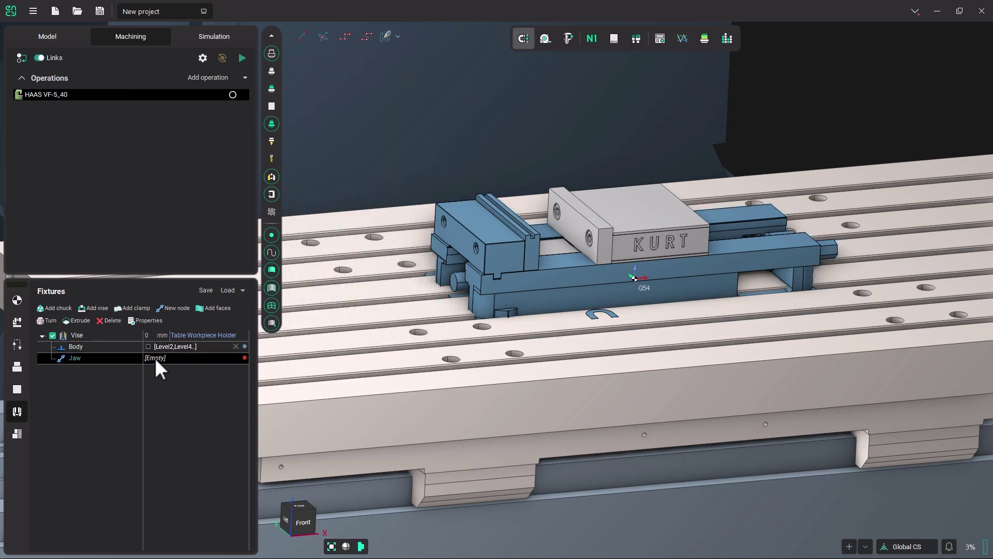
Assign Level8, Level10, Level14, Level19 and Level20 as the vise Jaw faces
click(154, 358)
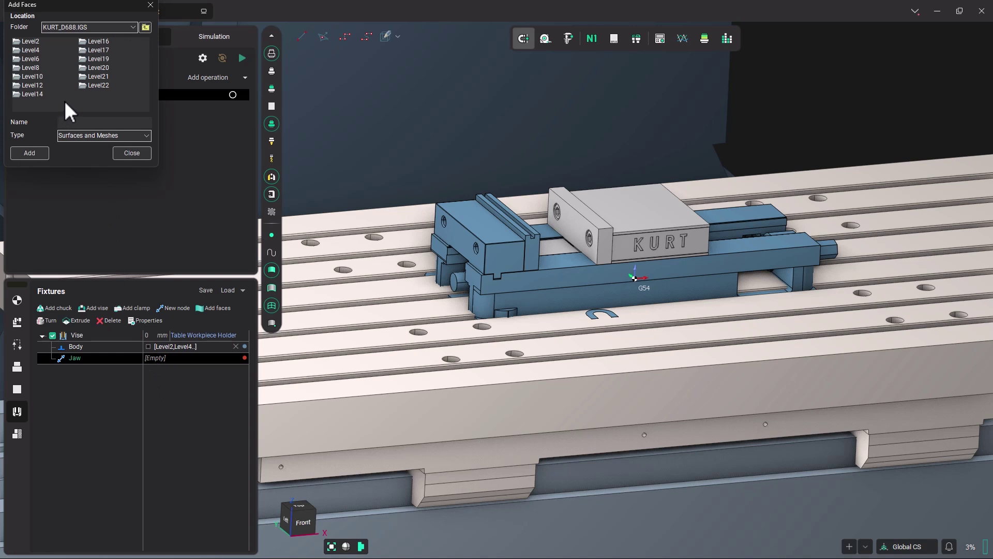
click(34, 67)
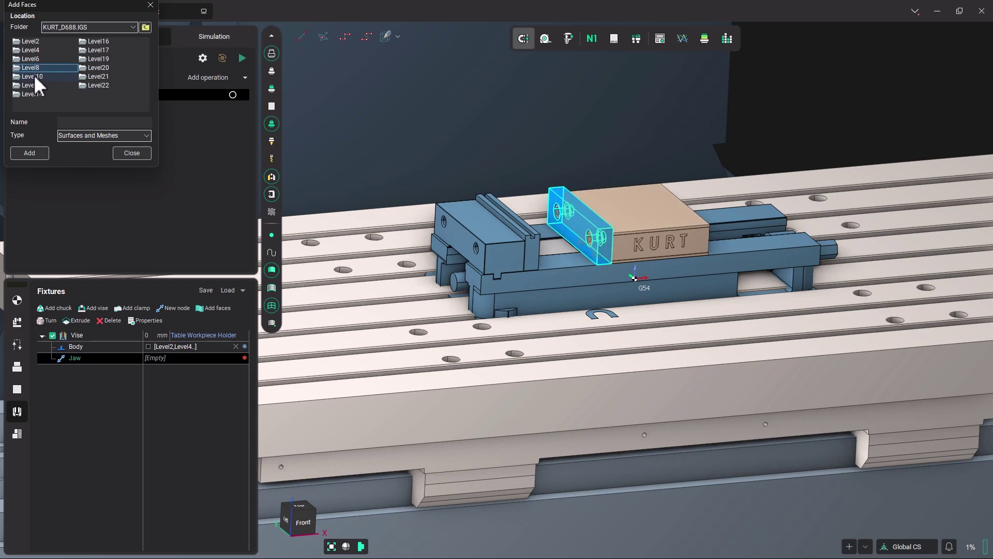
ctrl+click(33, 75)
ctrl+click(35, 93)
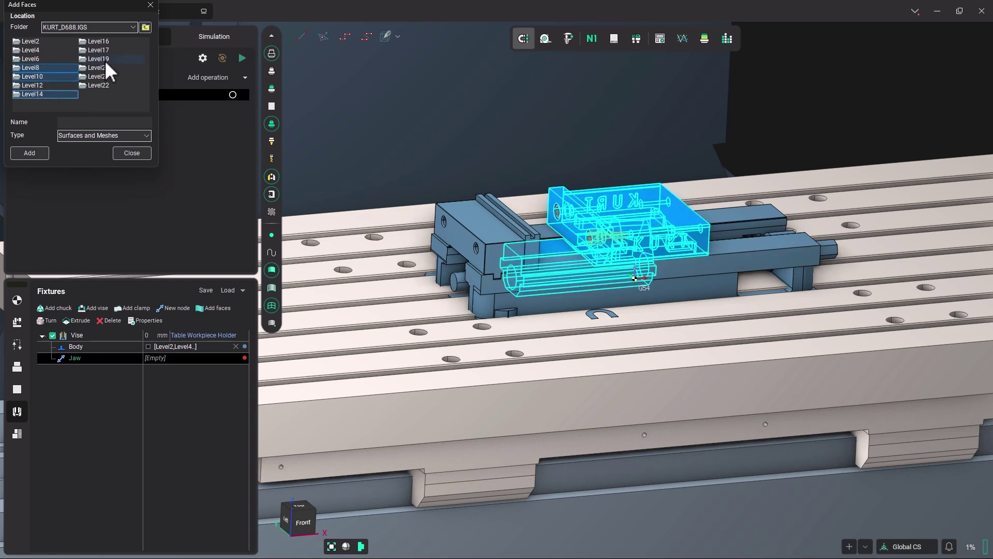
ctrl+click(105, 60)
ctrl+click(102, 68)
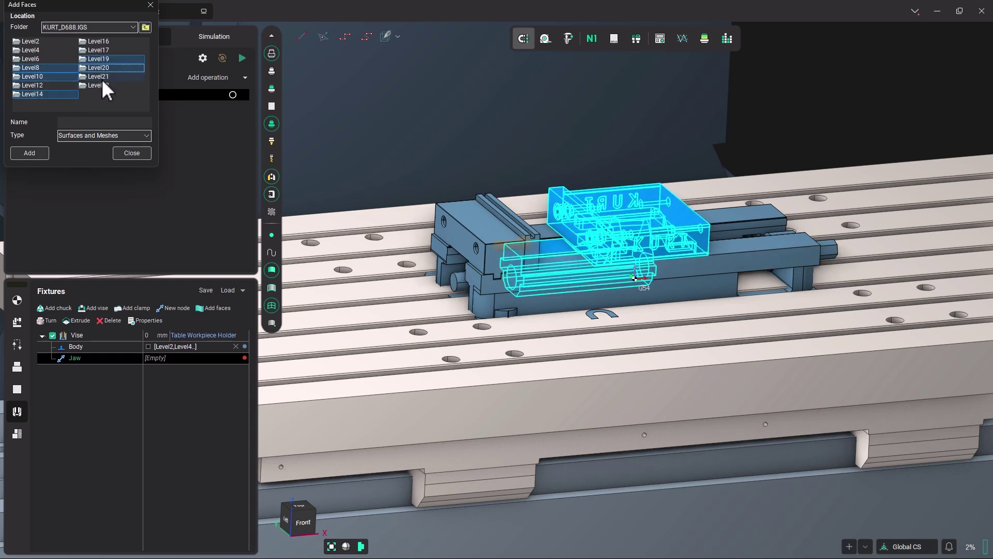
click(36, 153)
click(135, 156)
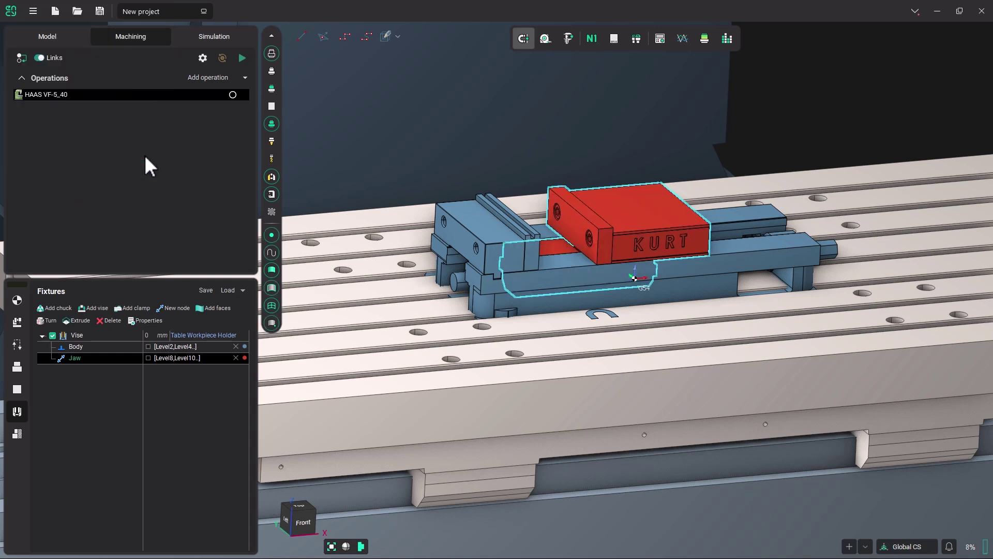
Set the jaw's display colour to green
click(244, 359)
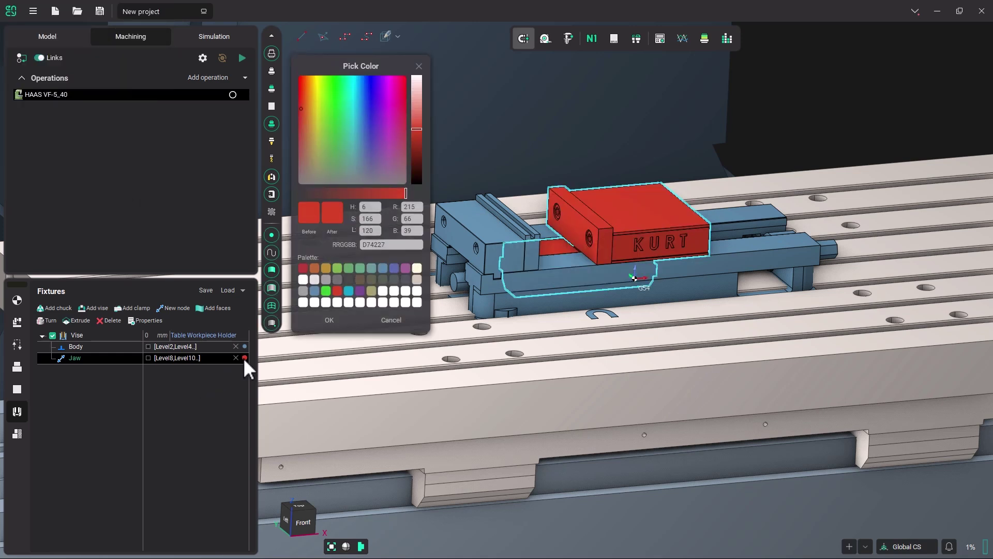
click(351, 269)
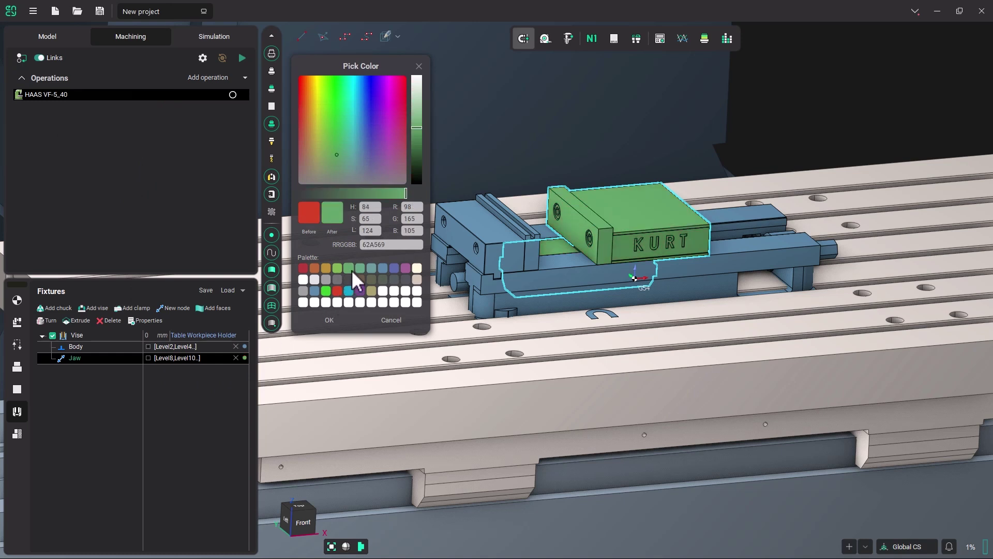
click(329, 319)
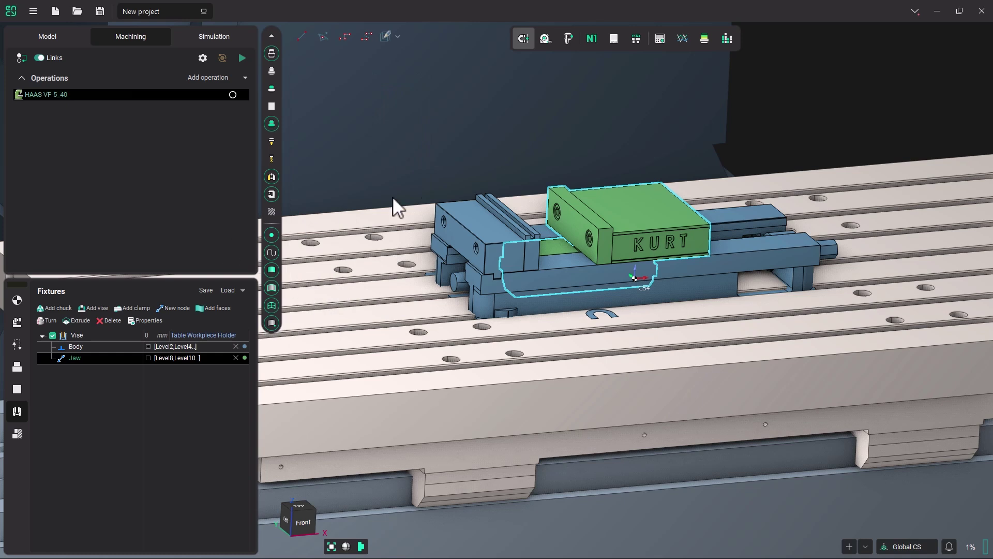
click(583, 236)
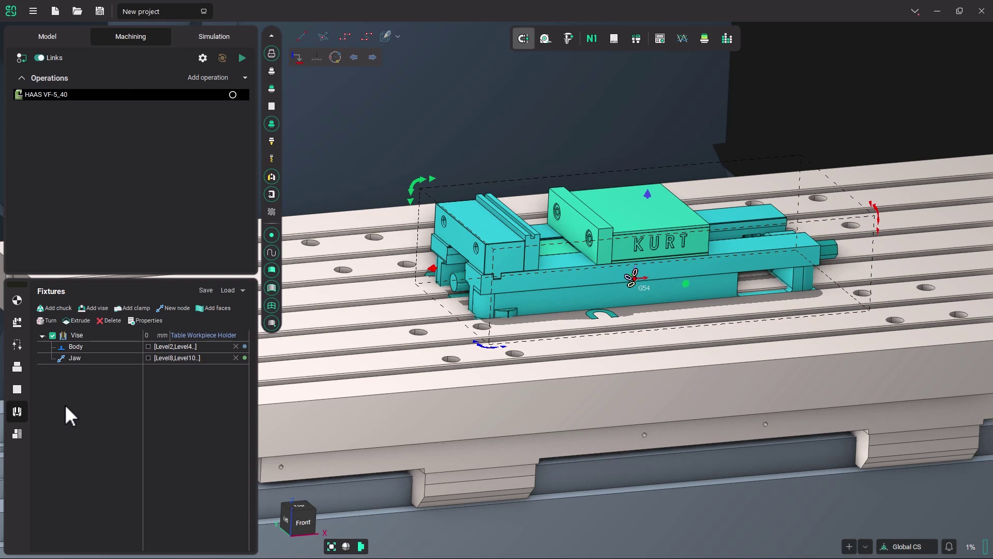
click(76, 358)
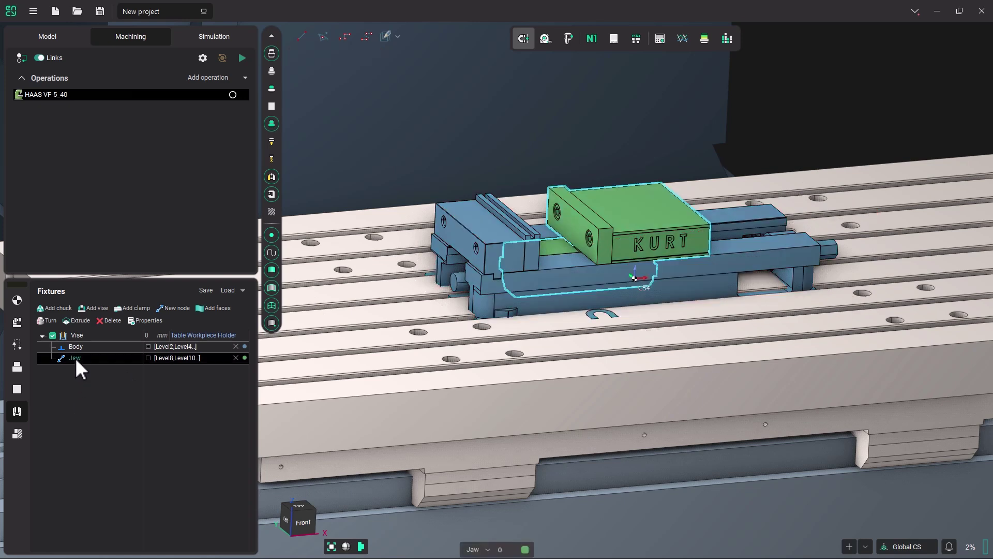
Set the Jaw direction to Y 0 and a nonzero X so it travels along X
double_click(76, 358)
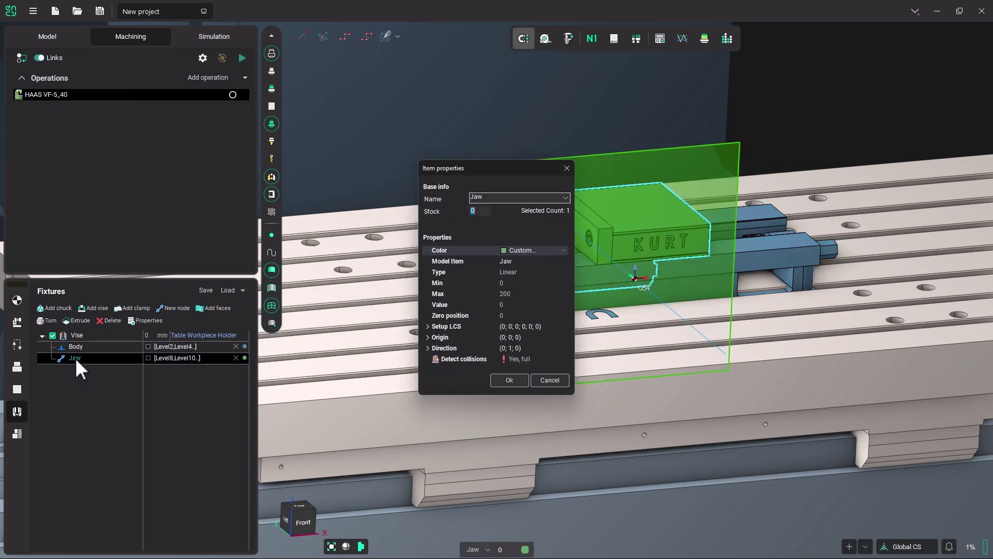
click(445, 349)
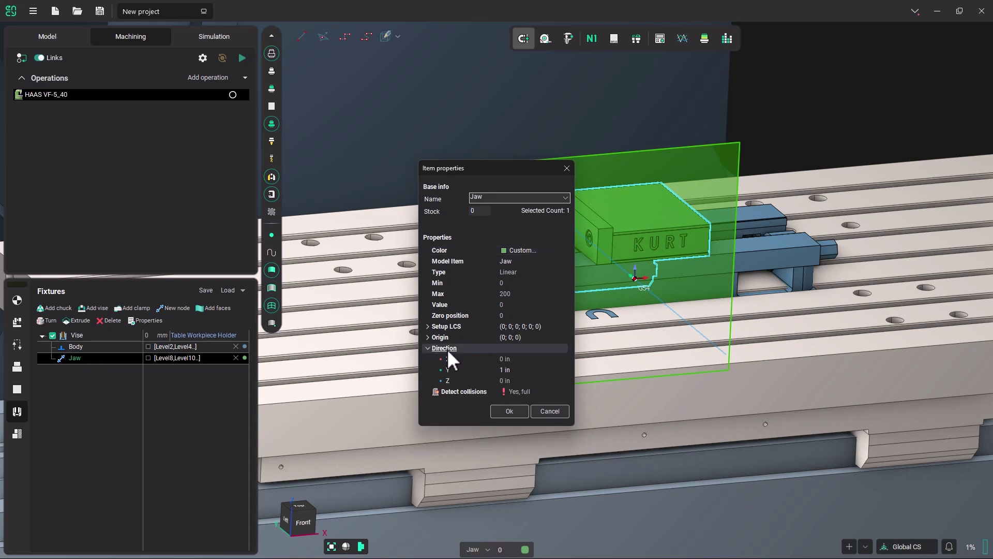
click(502, 370)
text(0)
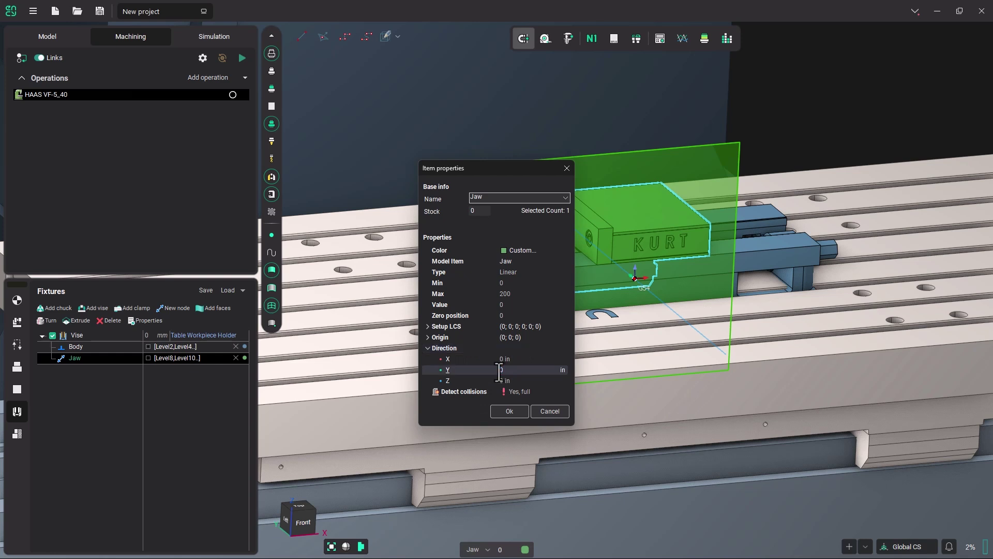
key(Return)
click(499, 358)
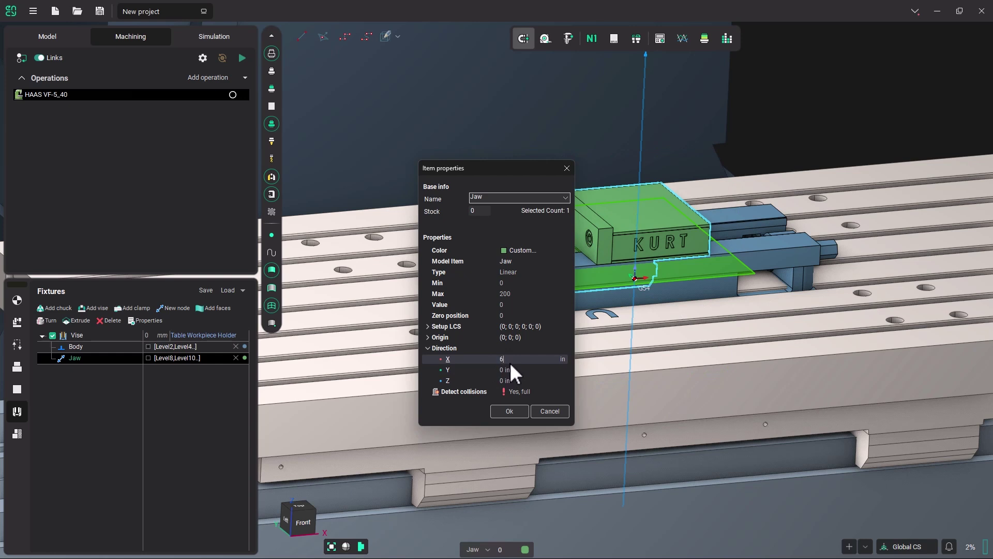
key(Return)
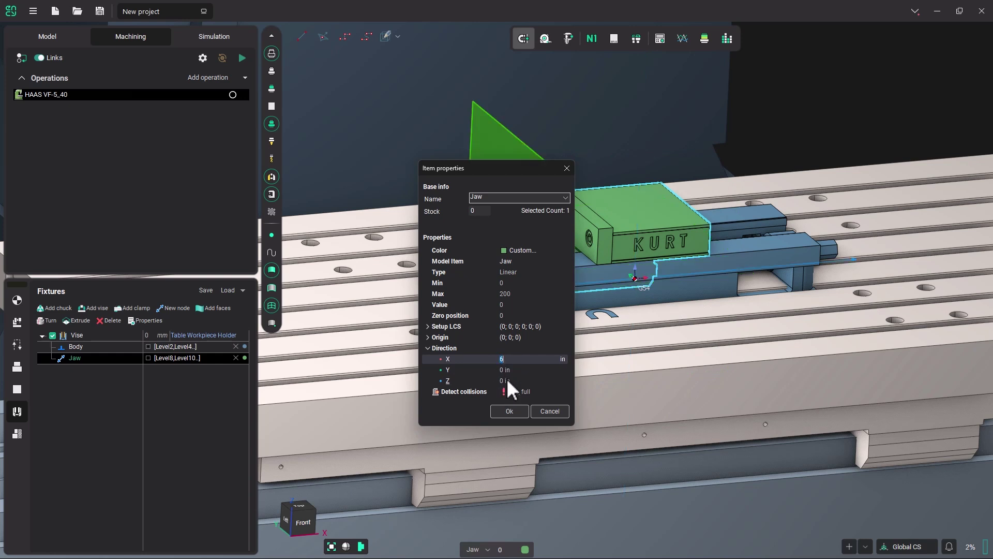
click(502, 412)
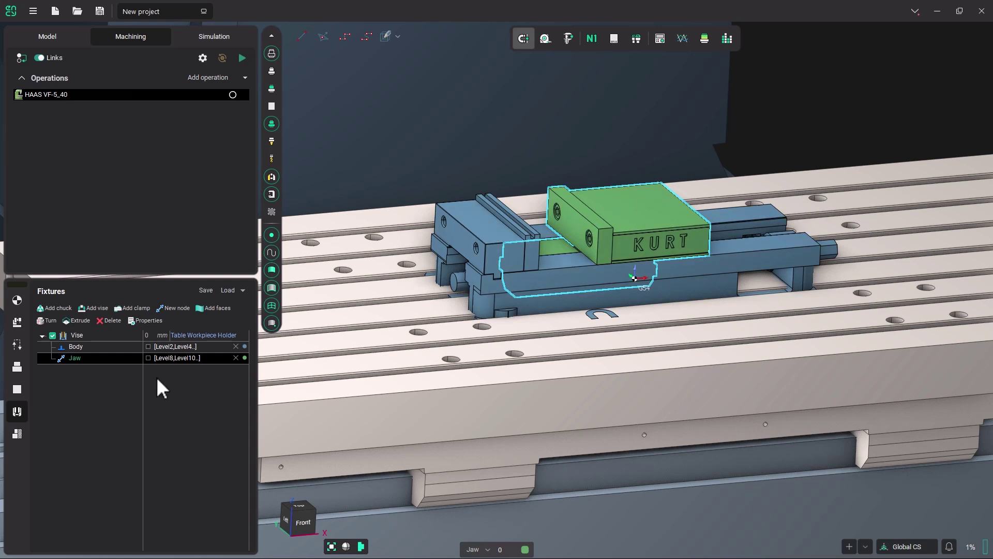
Change the vise's Model Item name to 'KURT Vise'
double_click(76, 335)
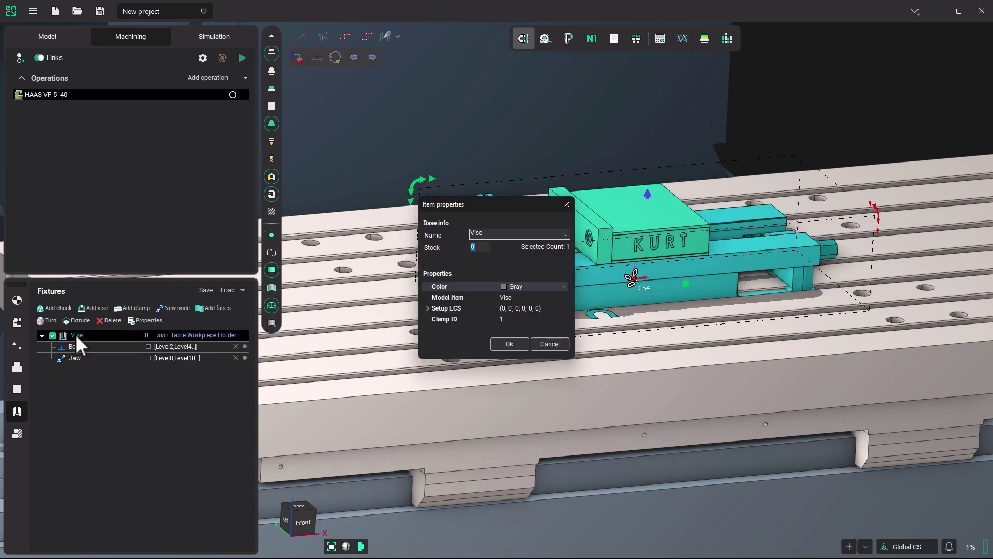
click(507, 298)
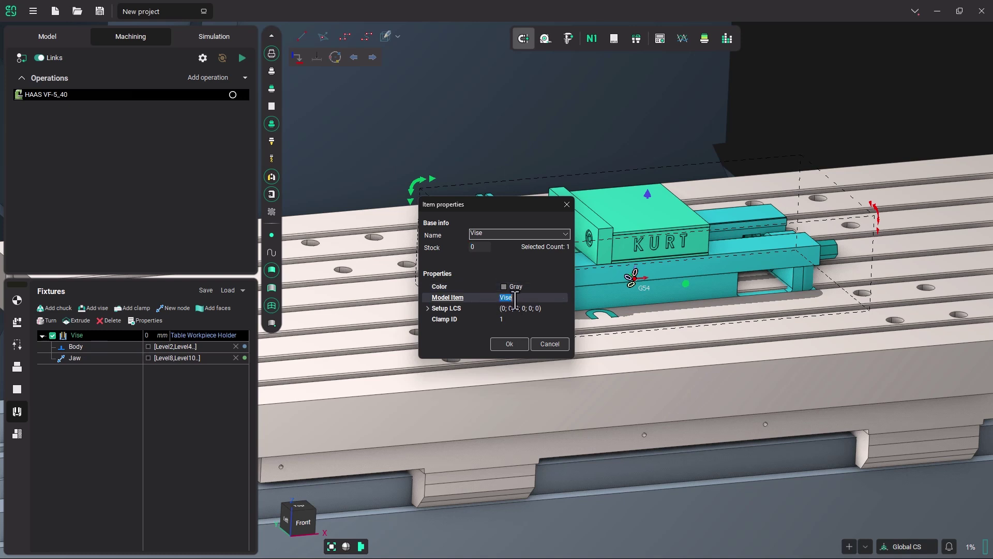
click(499, 299)
text(KURT)
key(Return)
click(508, 344)
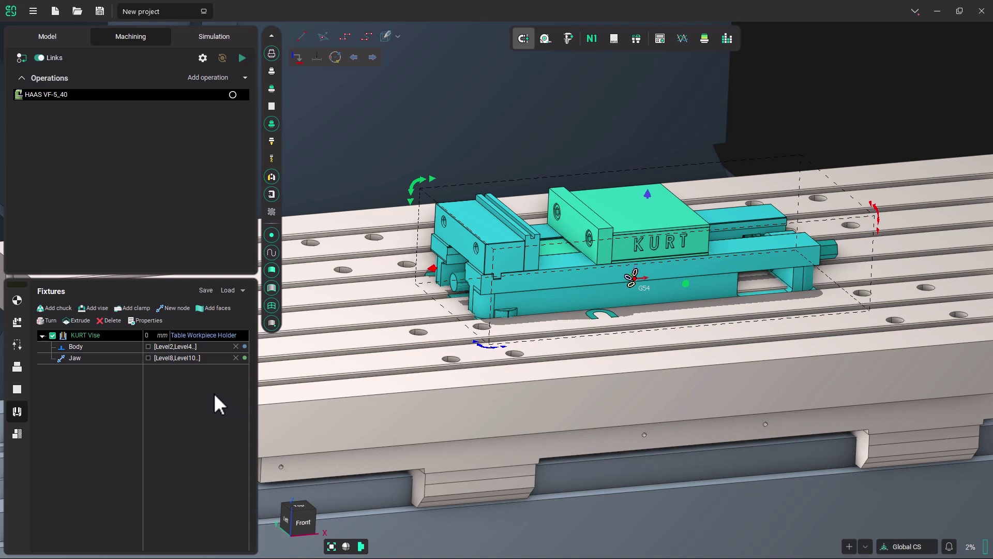
Save KURT Vise as a component and drag it 8.5 upward along Z
click(209, 291)
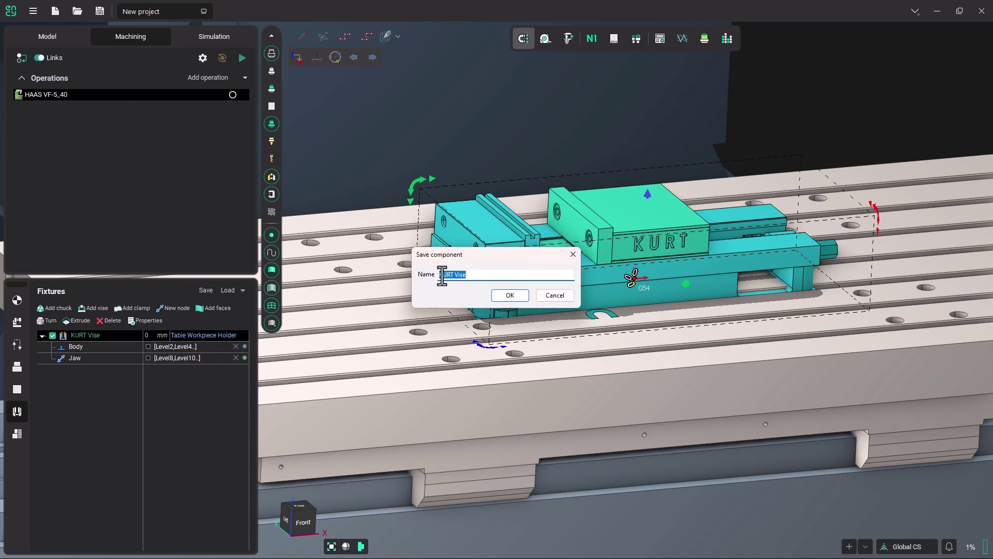
click(512, 296)
scroll(440, 326, down, 5)
scroll(492, 358, up, 5)
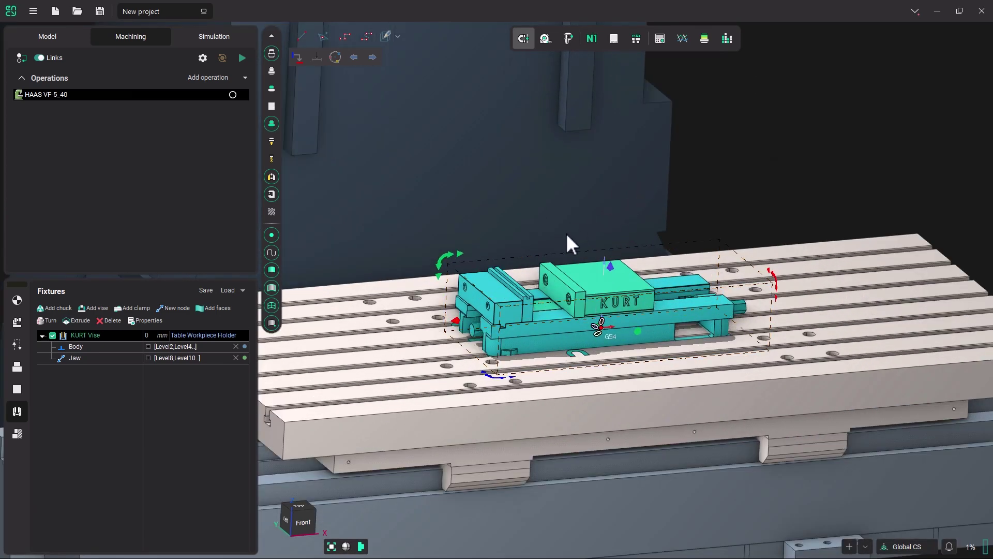
drag(613, 268, 630, 154)
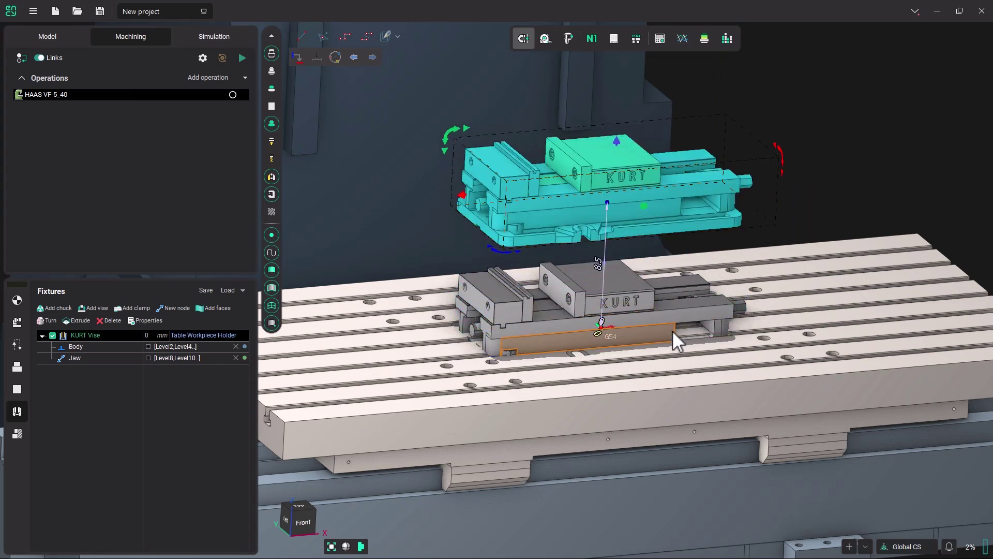
Delete the imported KURT_D688.IGS geometry from the model tree, confirming with Yes
click(48, 36)
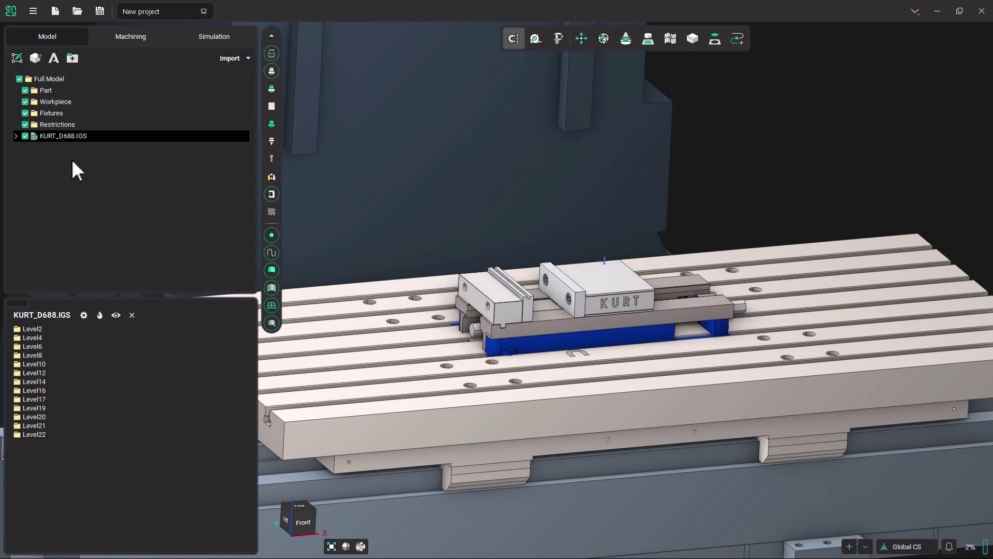
click(131, 315)
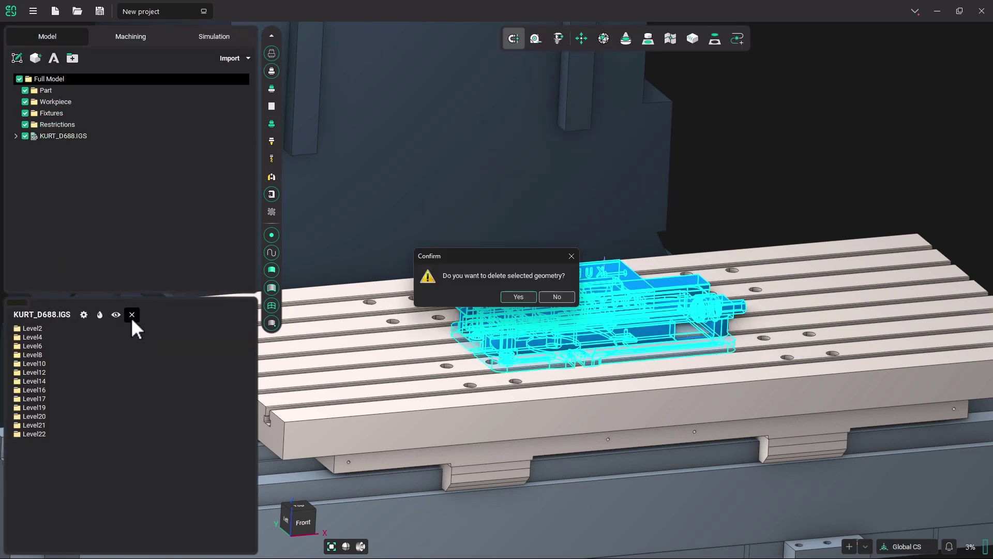
click(517, 295)
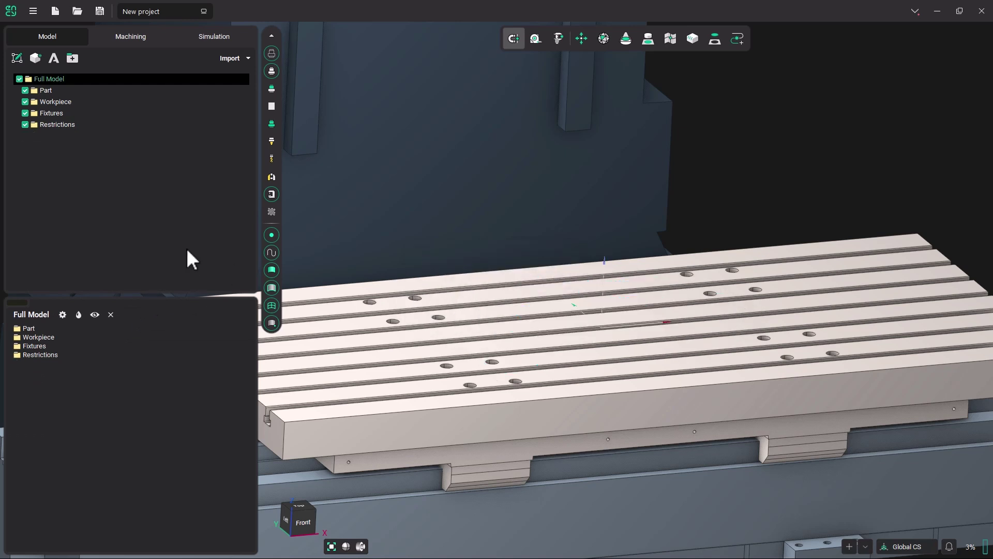
Delete the existing KURT Vise fixture in Machining and load KURT Vise.mcp in its place
click(134, 38)
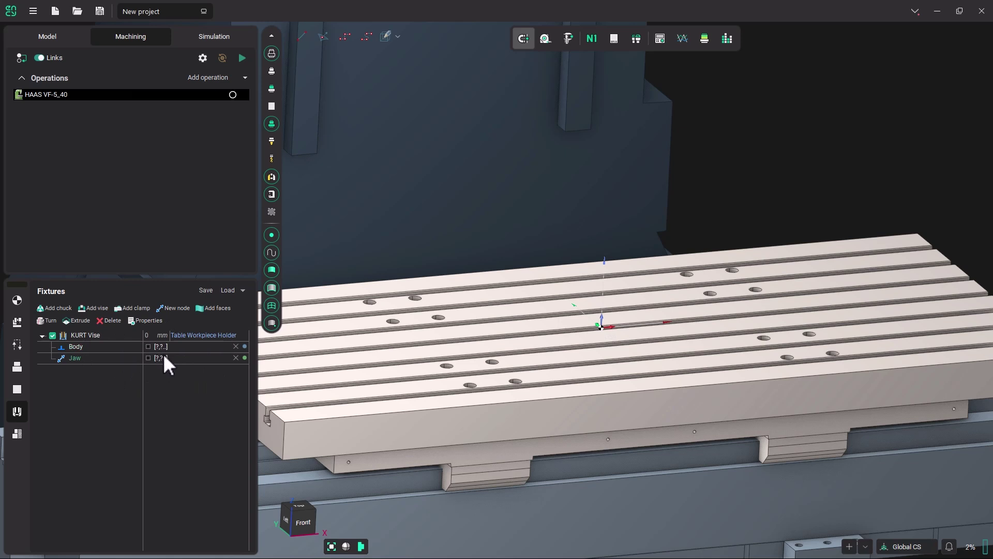
click(91, 335)
click(105, 320)
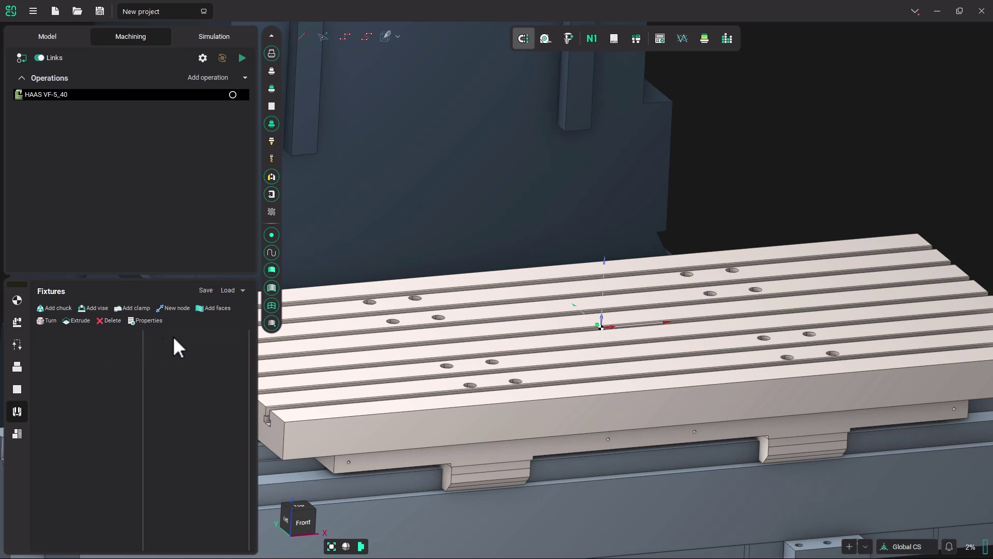
click(241, 290)
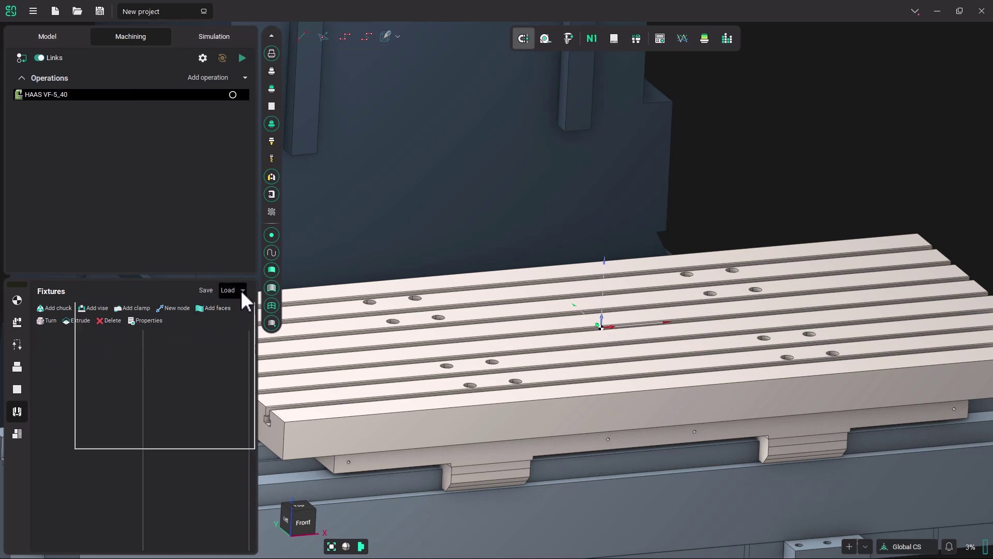
click(123, 325)
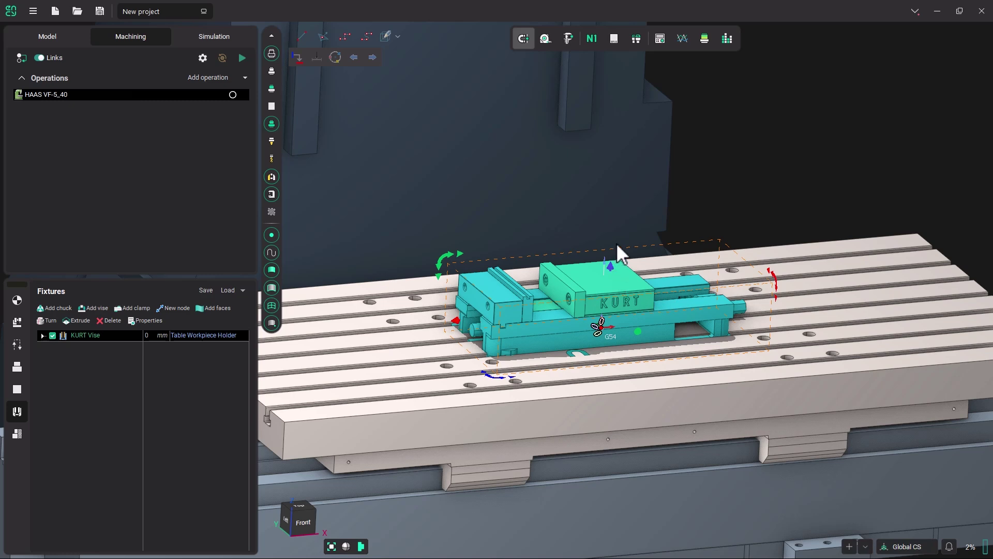
Raise the vise, then turn it 90°, tip it 90°, tilt -45°, and rotate it 96° upright
mouse_move(618, 251)
mouse_down()
mouse_move(630, 169)
mouse_move(628, 254)
mouse_up()
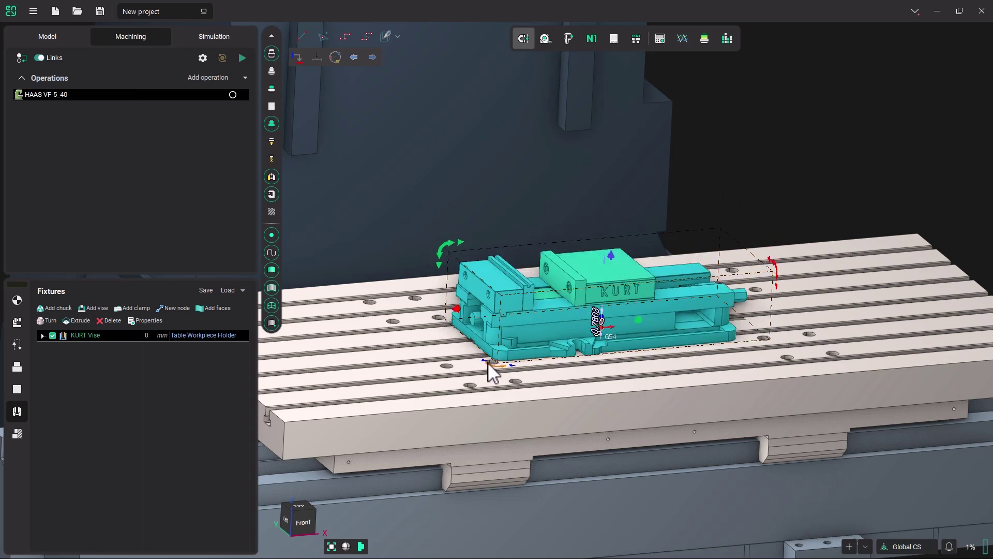
drag(498, 367, 482, 288)
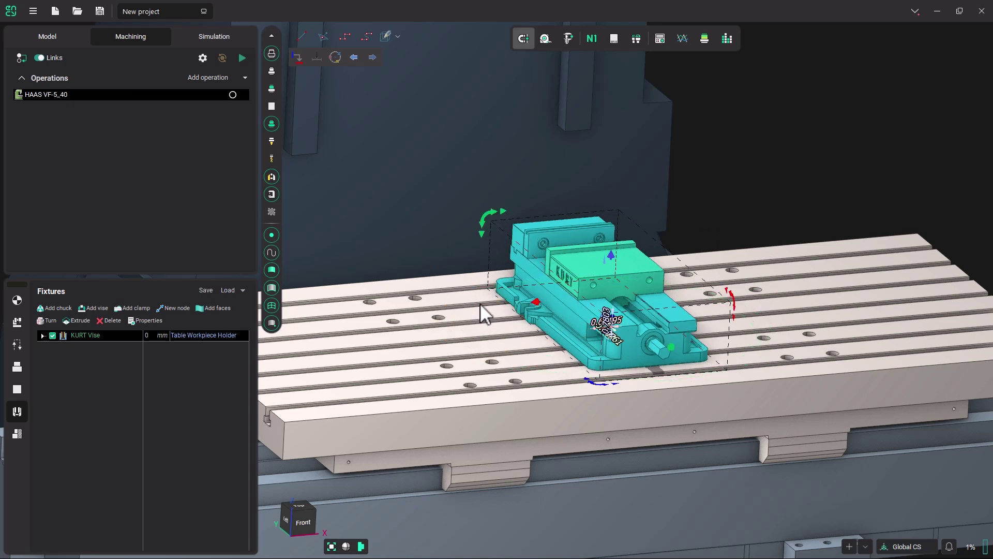
drag(487, 213, 521, 229)
drag(733, 299, 713, 295)
mouse_move(591, 383)
mouse_down()
mouse_move(507, 343)
mouse_move(602, 378)
mouse_up()
drag(483, 219, 609, 172)
Glue the vise's base face near its hole onto the table top so it lies flat
middle_drag(578, 241, 598, 235)
drag(598, 234, 691, 224)
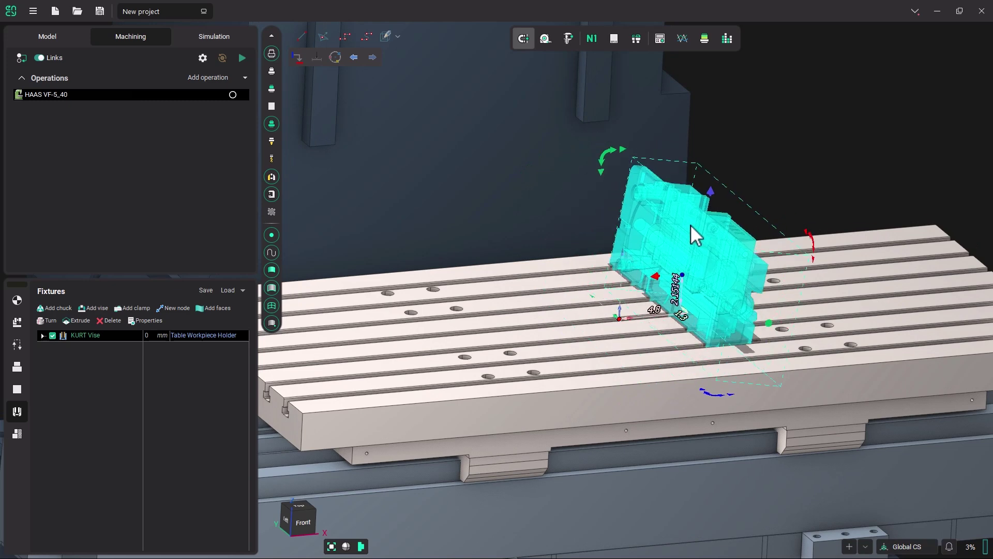
scroll(681, 228, up, 3)
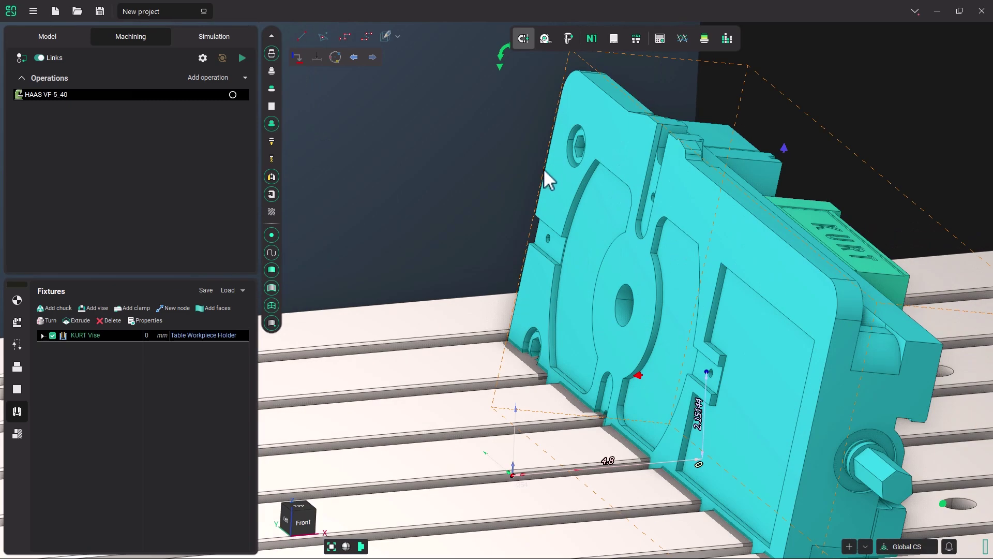
click(297, 55)
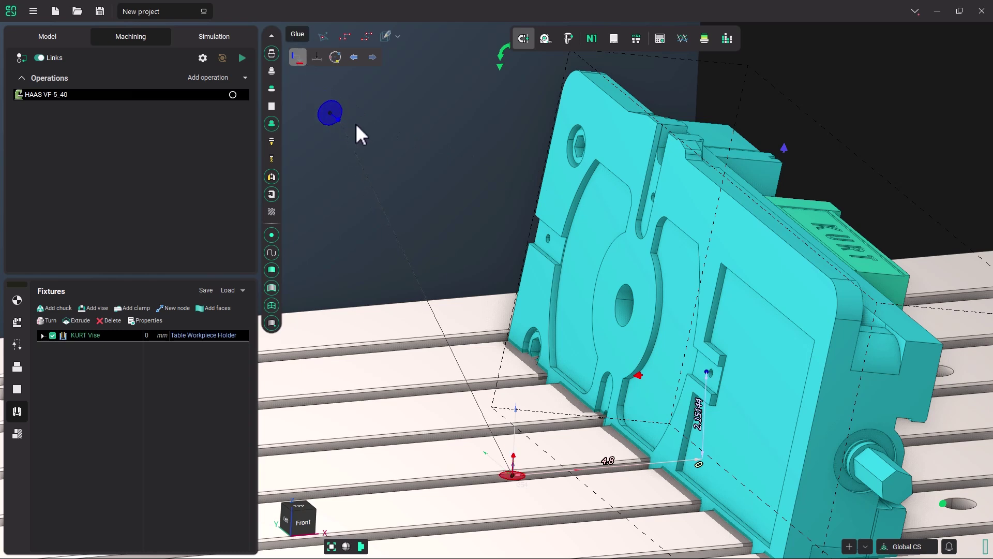
click(626, 143)
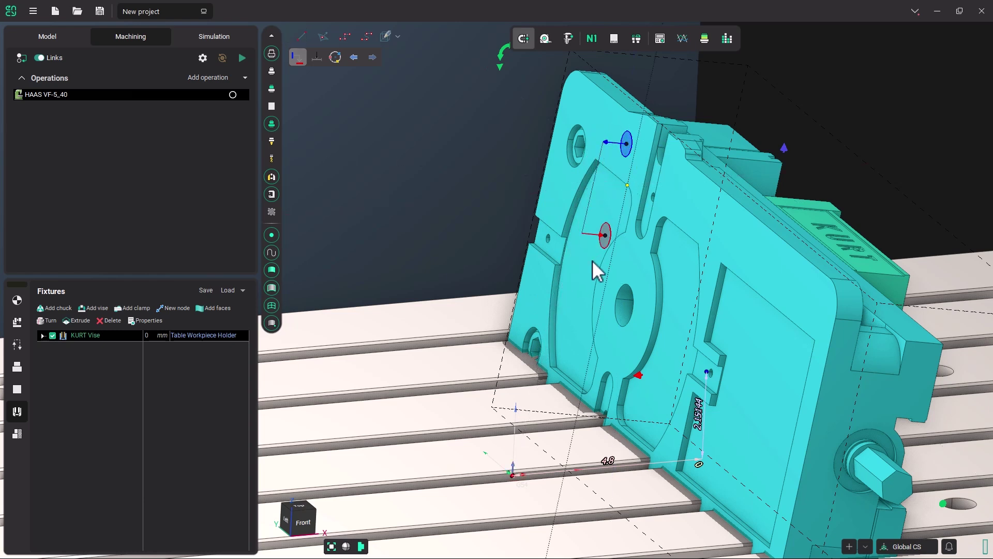
click(399, 372)
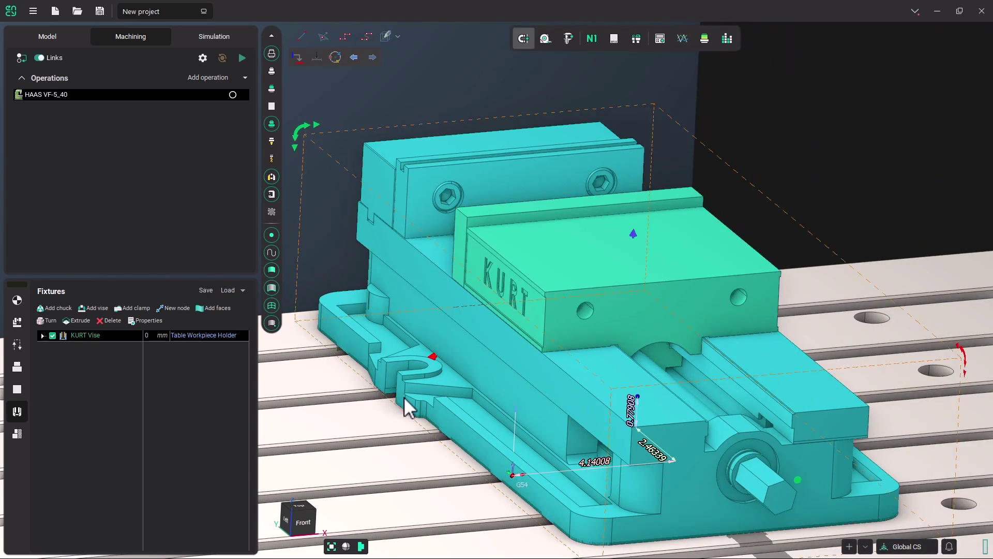
Tip the vise onto its side with the rotation handle and slide it up-right on the table
scroll(409, 403, down, 5)
right_drag(476, 400, 436, 414)
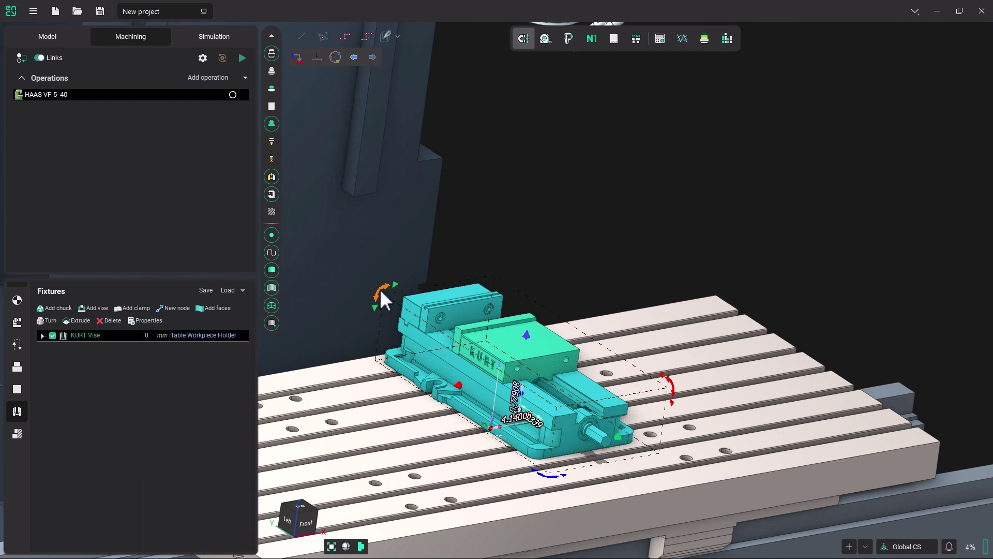
drag(380, 292, 496, 311)
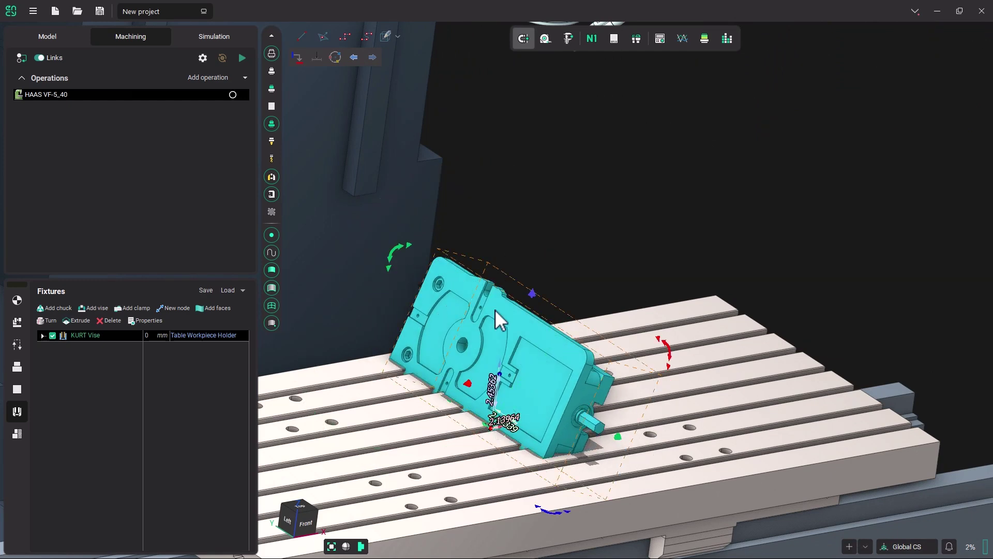
middle_drag(495, 309, 535, 299)
drag(534, 299, 563, 287)
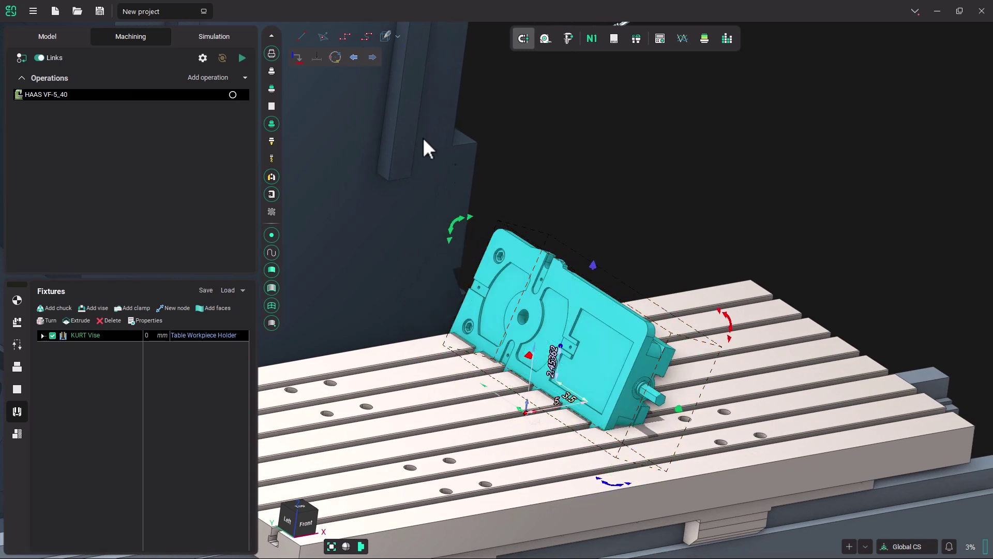
click(297, 57)
Define the vise's two-point center from opposite base corners, with direction at its centre hole
click(317, 57)
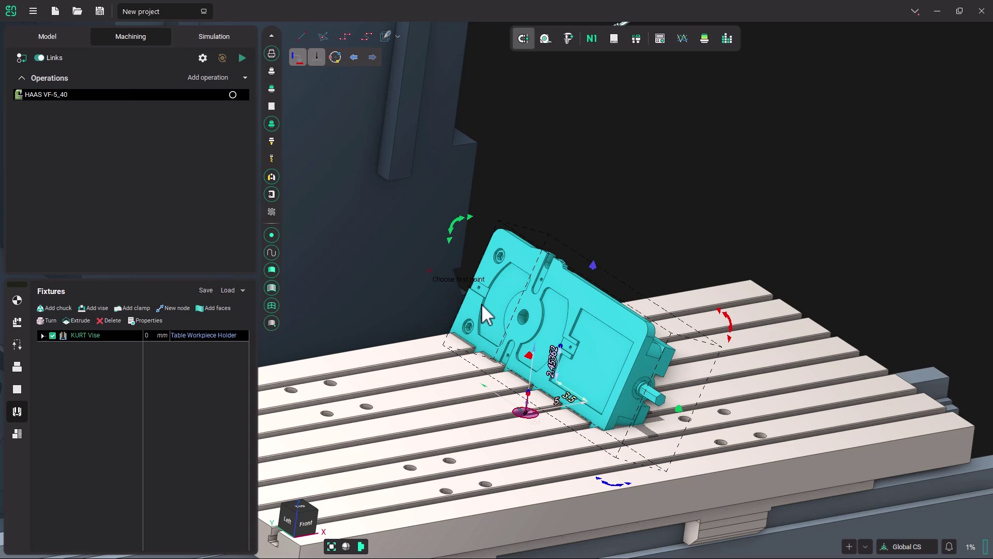
scroll(522, 313, up, 5)
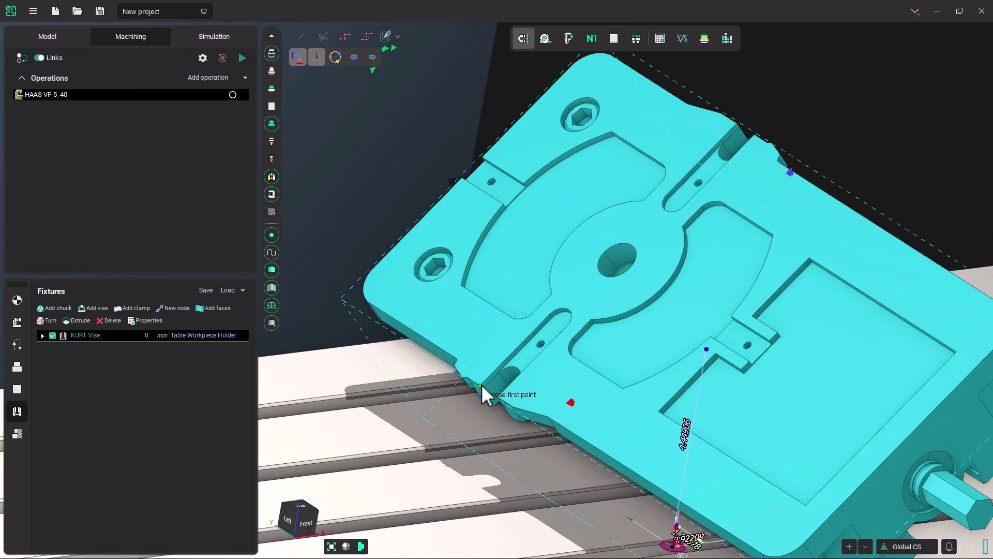
click(480, 385)
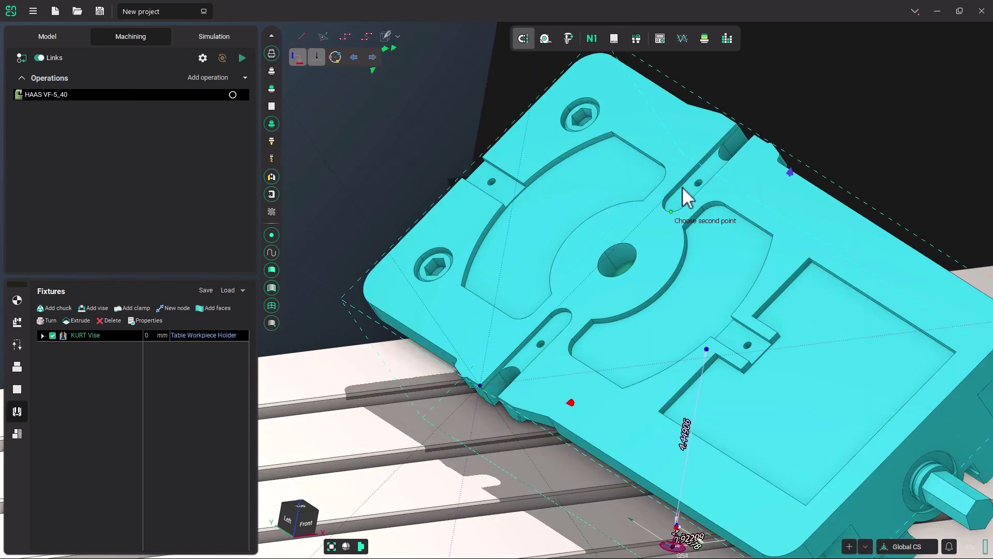
click(737, 123)
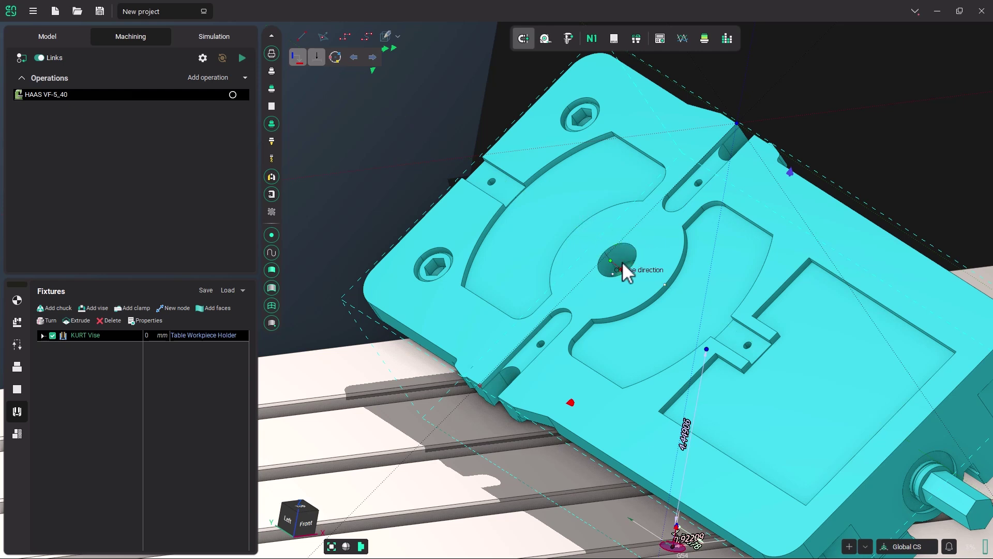
click(605, 239)
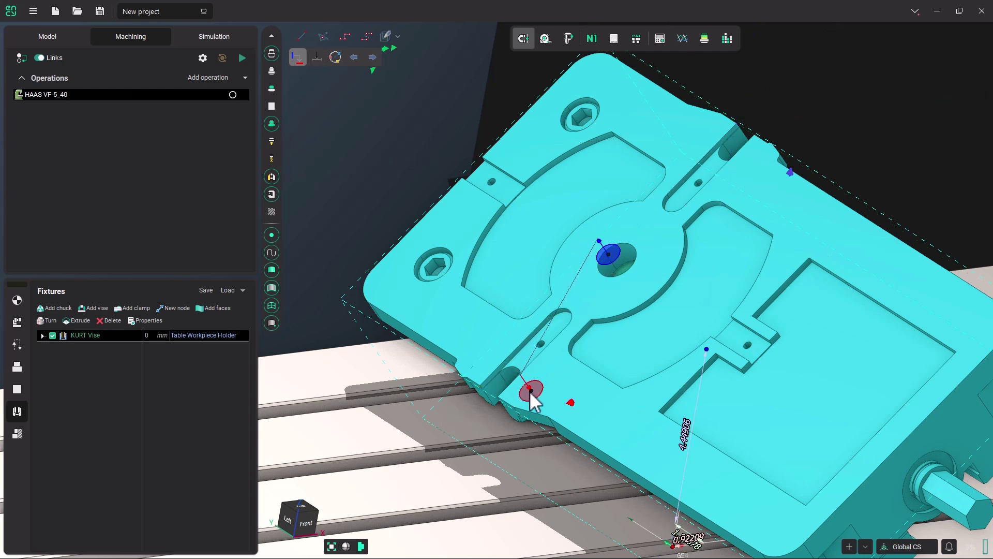
Match it to a two-point center picked on the table, seating the vise upright
click(317, 58)
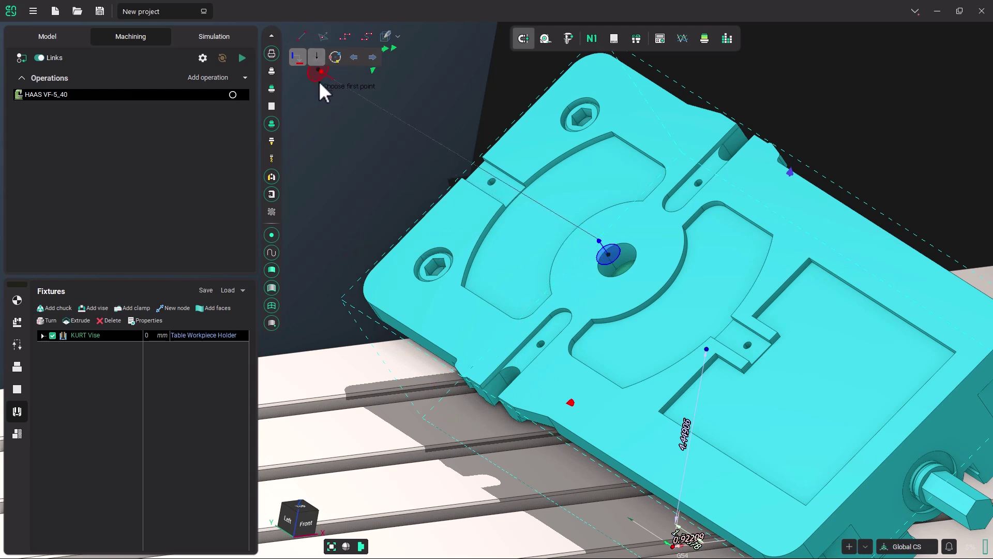
click(490, 437)
click(367, 451)
click(384, 435)
Orbit and zoom around the placed vise toward a top-down view, then rotate it about -55°
scroll(384, 434, up, 5)
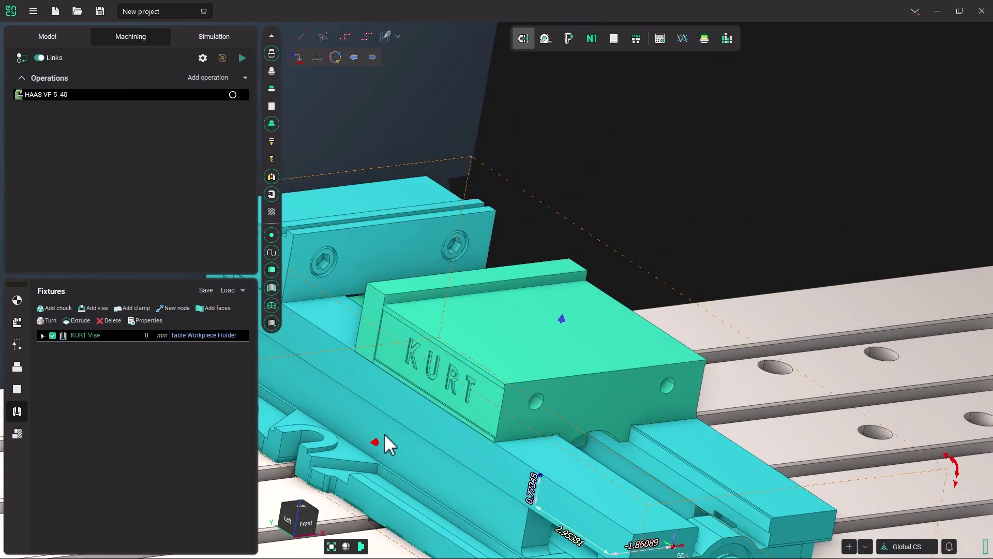
right_drag(384, 434, 443, 492)
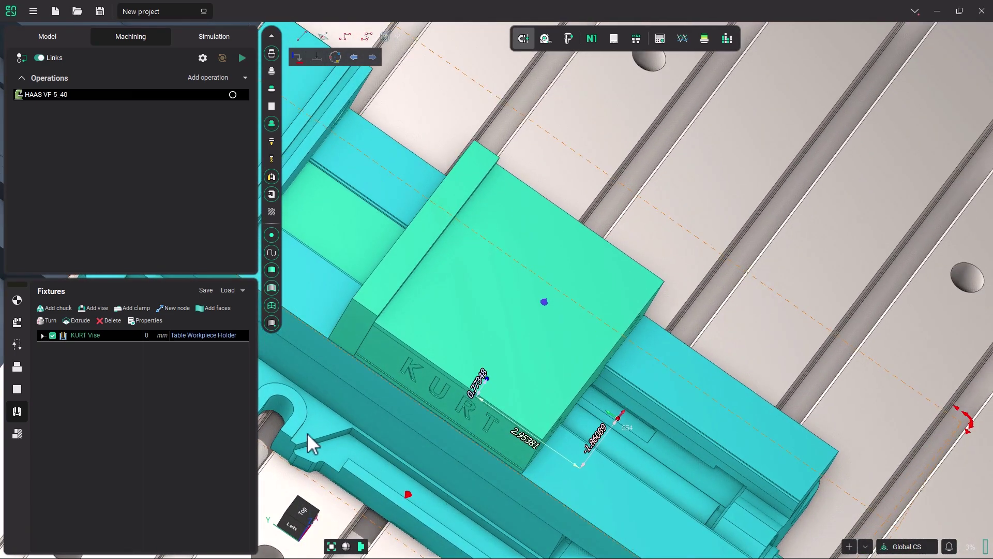
scroll(365, 403, up, 2)
right_drag(365, 403, 419, 361)
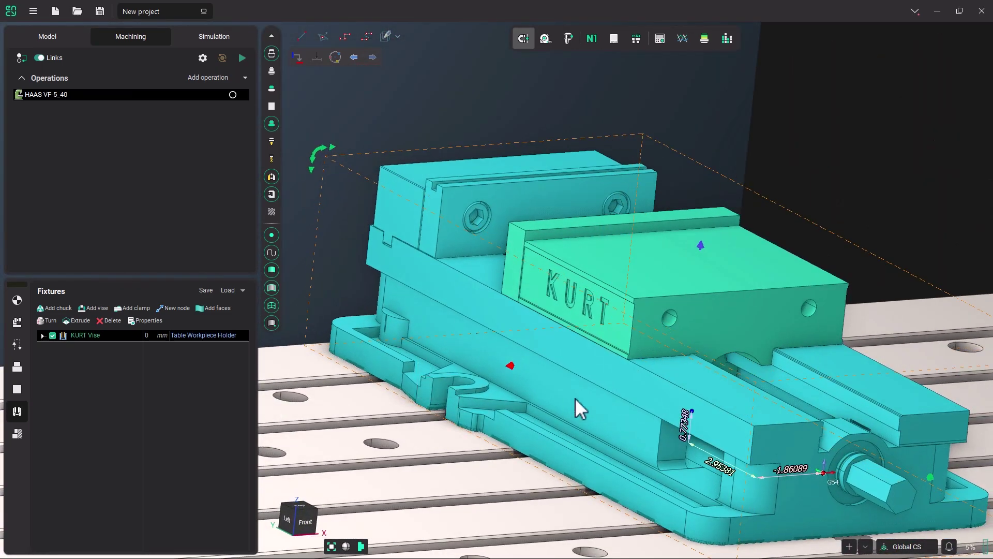
scroll(595, 399, down, 3)
scroll(543, 362, up, 2)
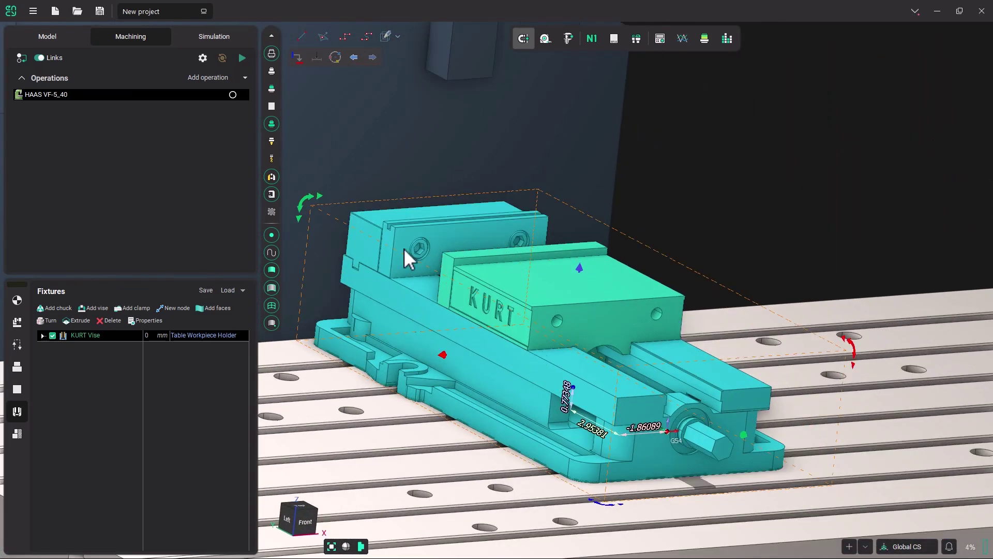
drag(301, 204, 635, 164)
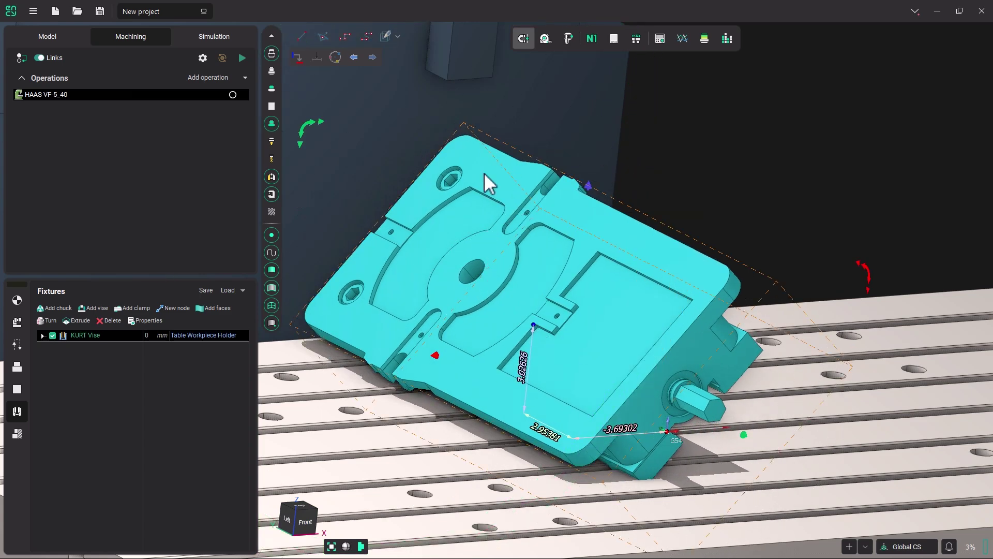
Define the vise's center hole by three edge points and its direction using Glue's three-point circle center
click(299, 58)
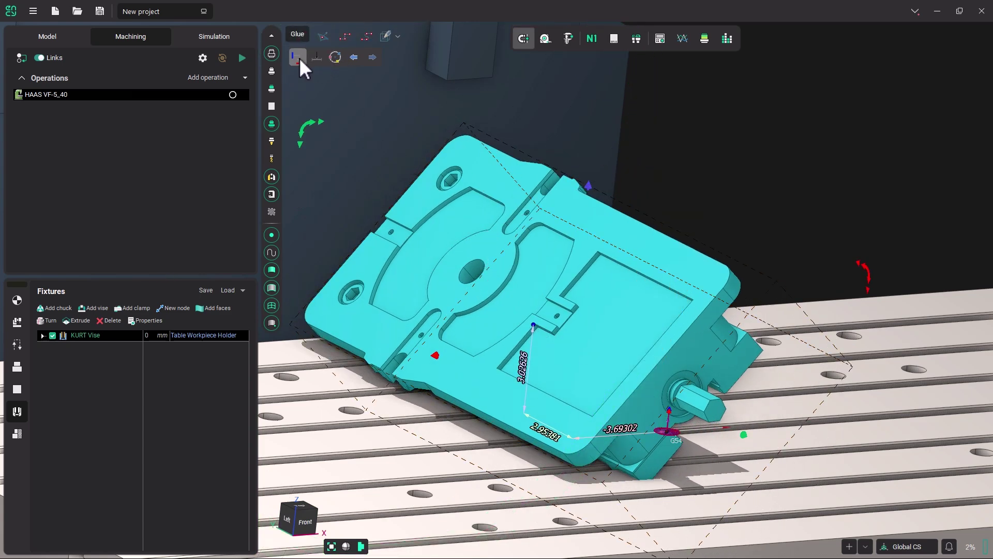
click(336, 57)
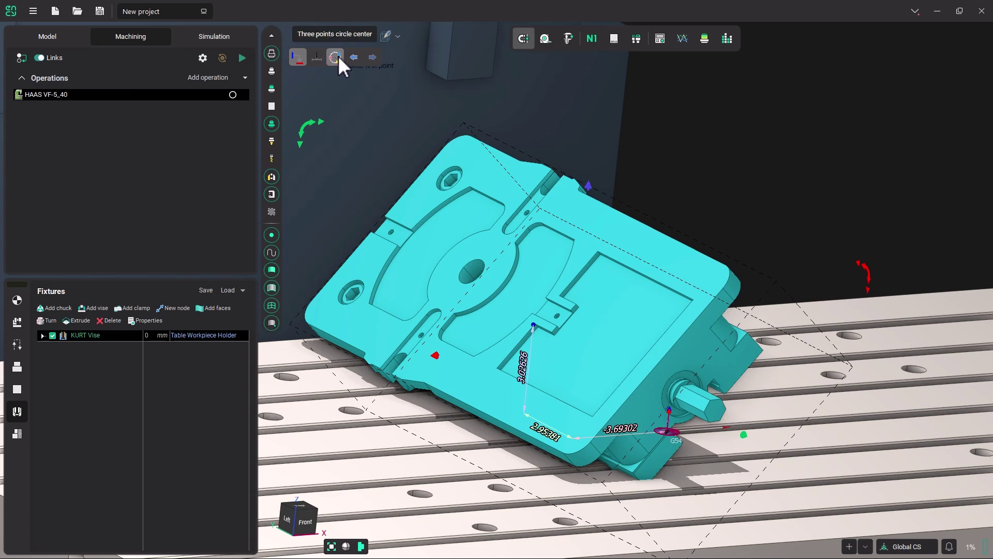
scroll(458, 274, up, 5)
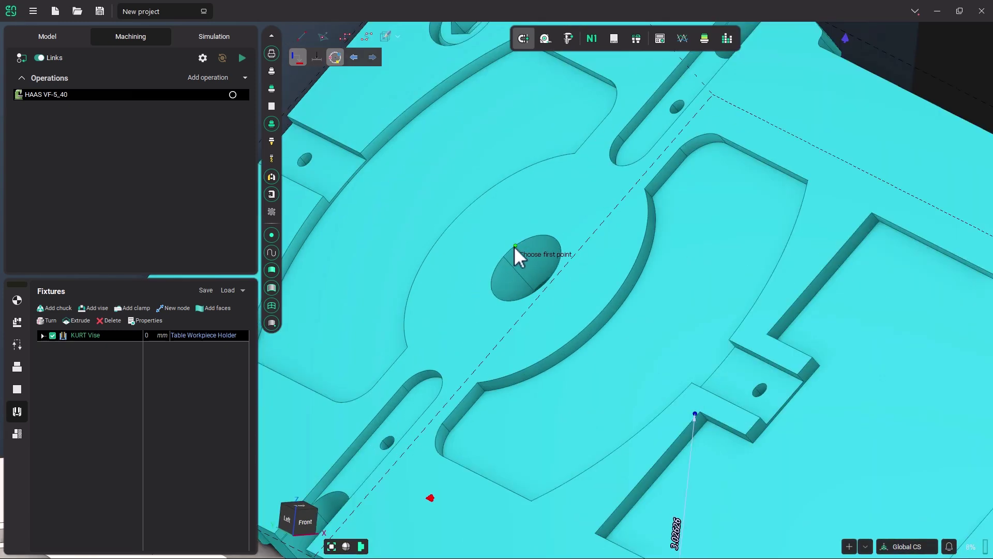
click(515, 245)
click(560, 259)
click(500, 298)
click(554, 193)
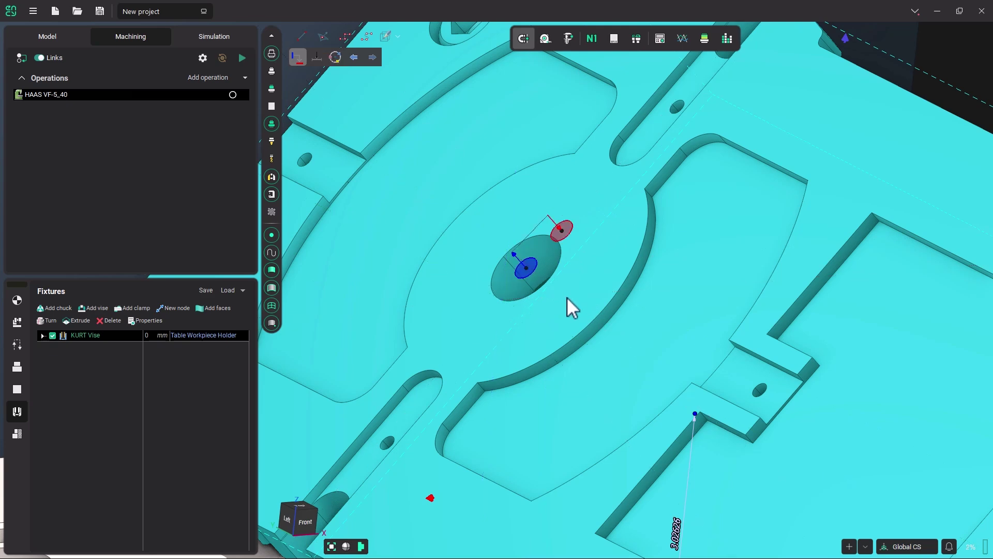
scroll(574, 310, down, 6)
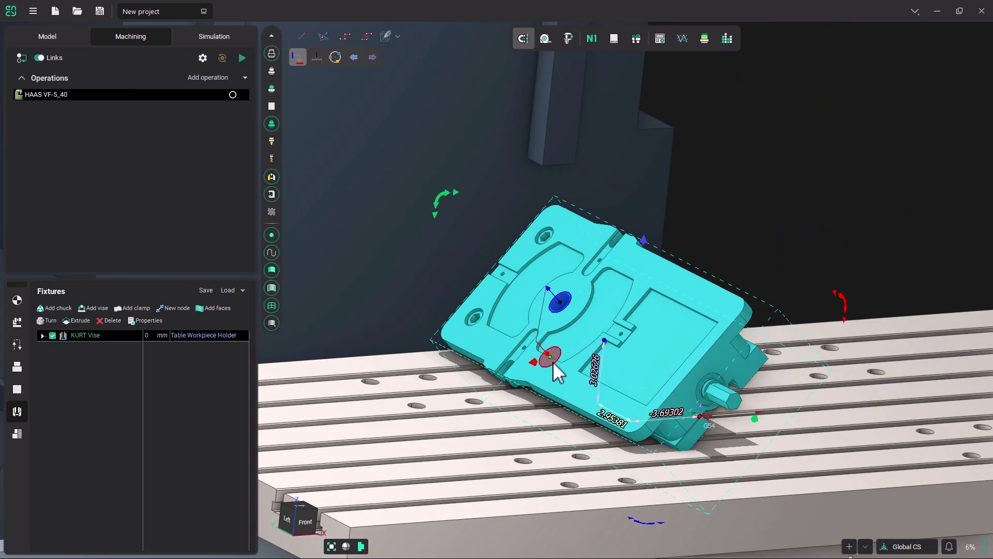
Pick three edge points on a table hole and set direction, seating the vise flat there
click(337, 55)
scroll(482, 434, up, 5)
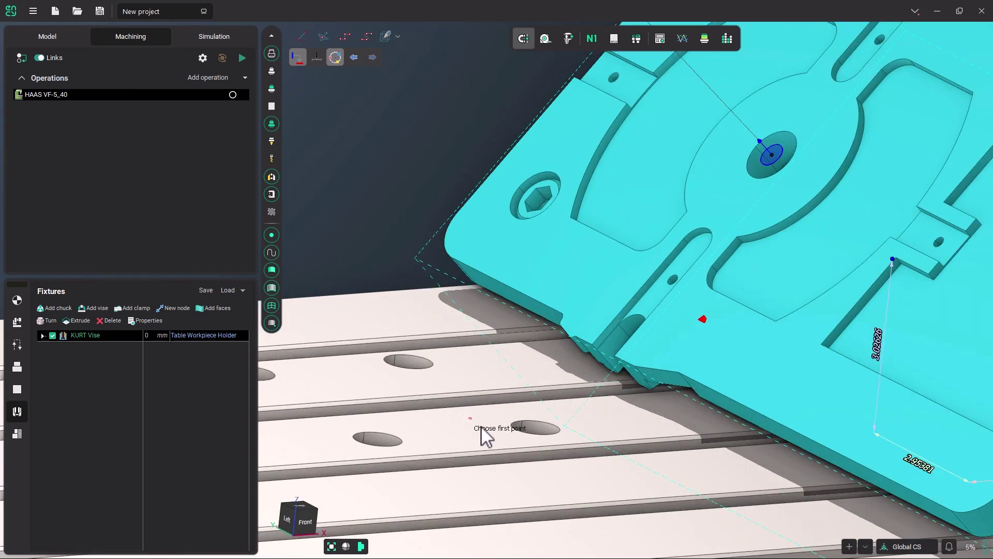
middle_drag(521, 437, 519, 498)
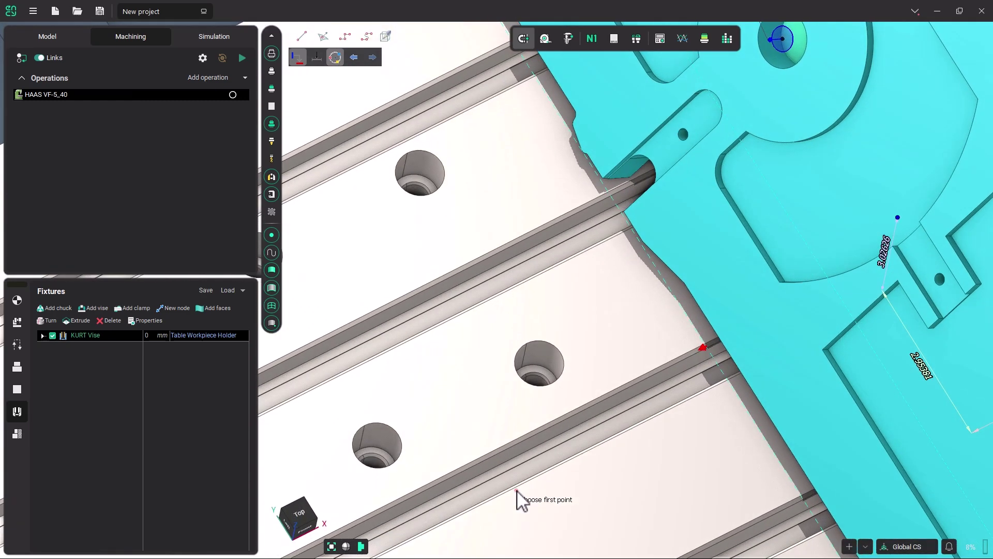
click(536, 387)
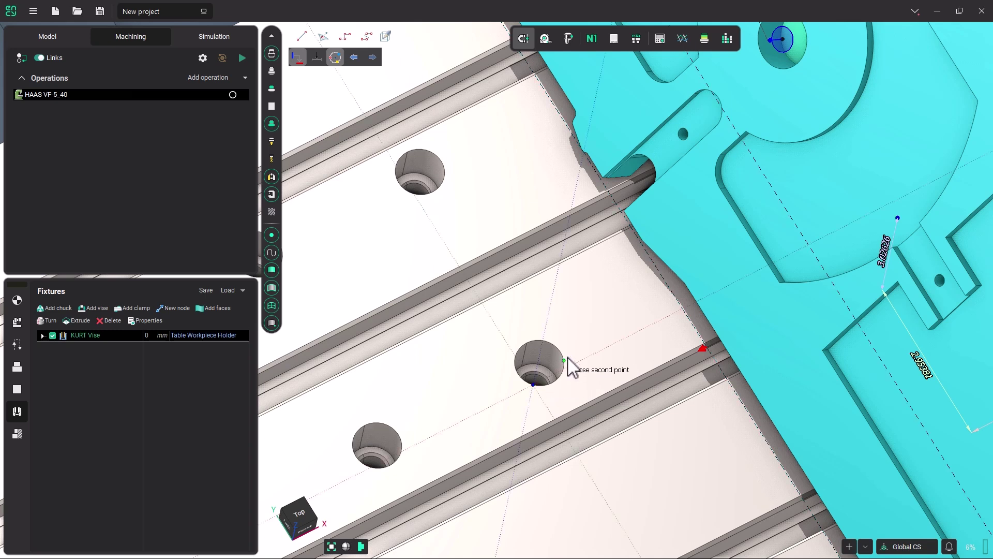
click(565, 359)
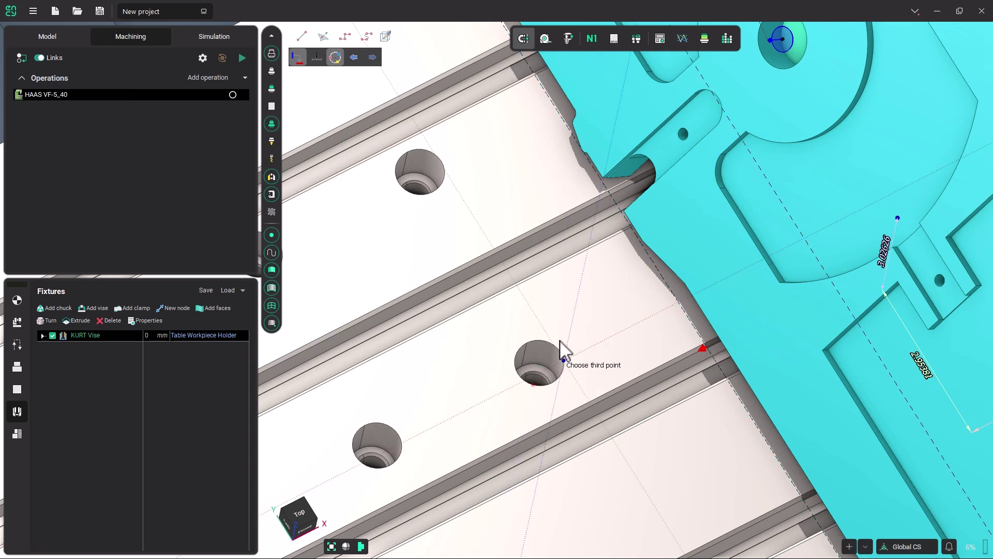
click(532, 340)
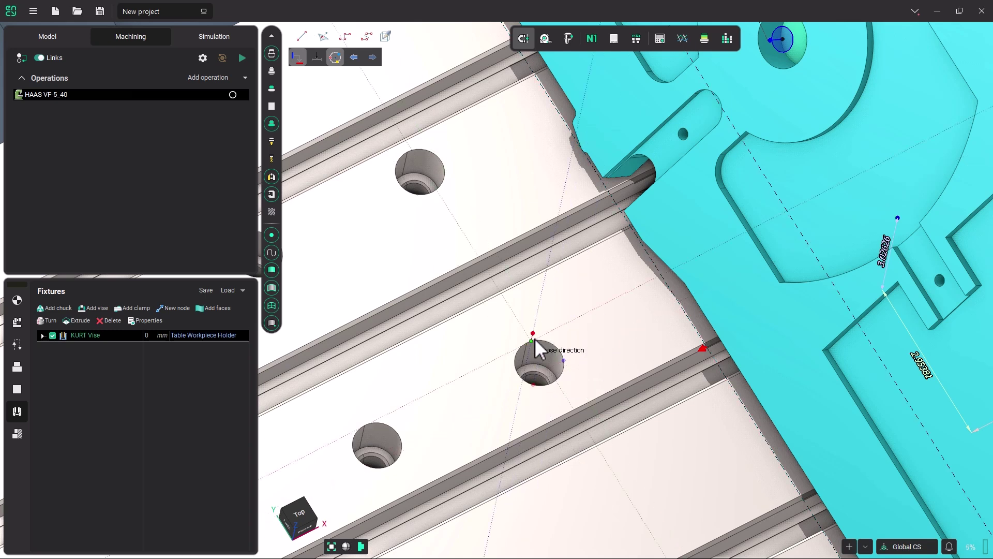
click(592, 305)
scroll(579, 375, down, 5)
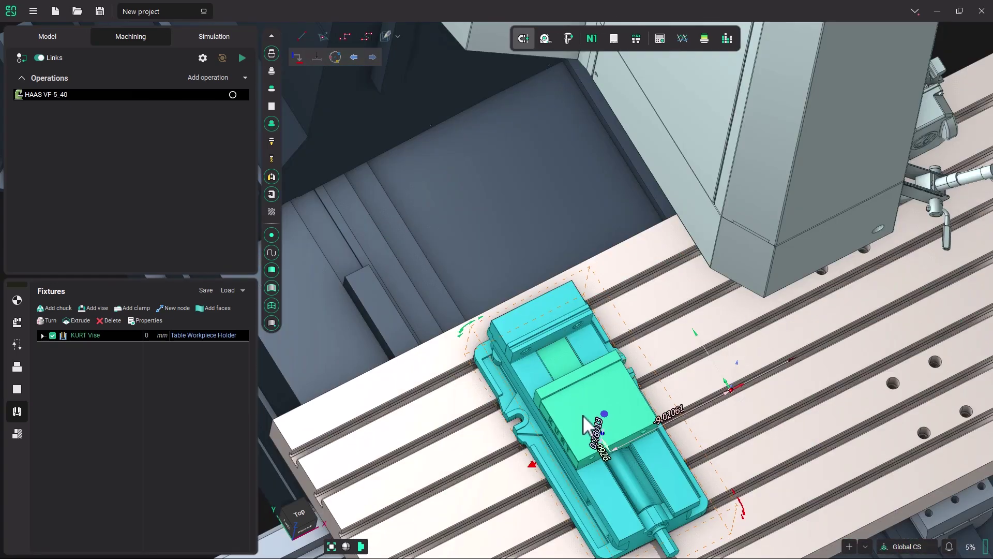
middle_drag(583, 415, 465, 309)
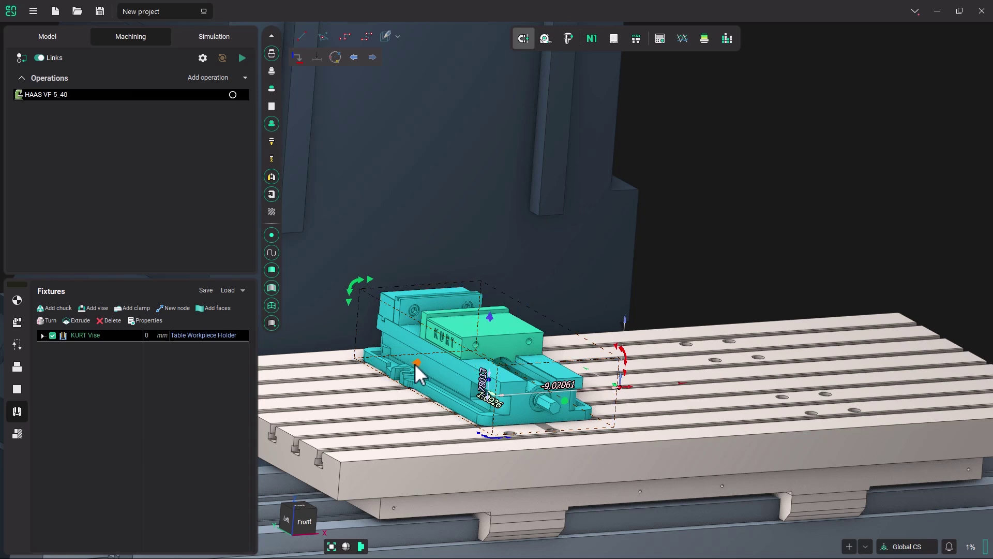
Slide the vise right along the table to 8.2, keeping it seated on the table top
drag(415, 364, 636, 355)
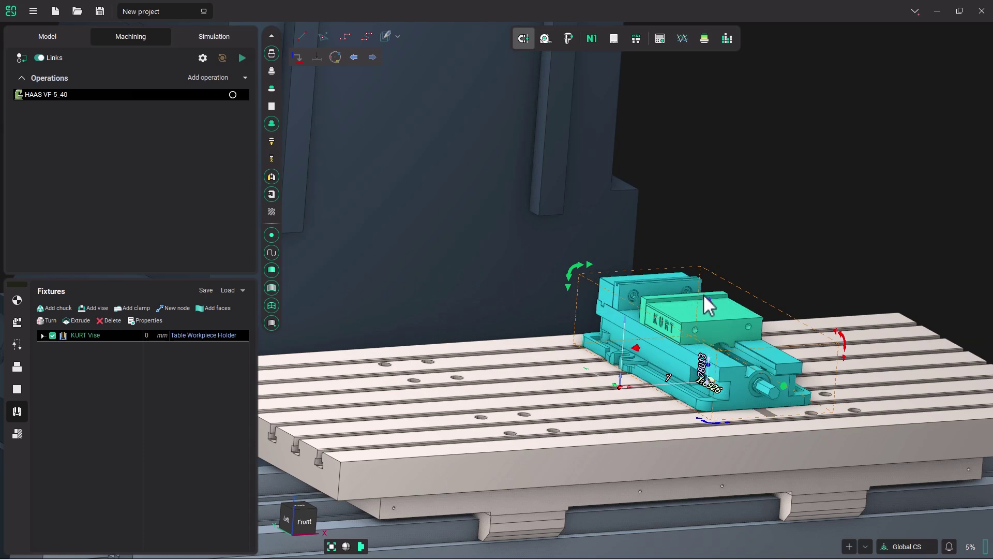
drag(710, 302, 680, 318)
drag(643, 350, 662, 350)
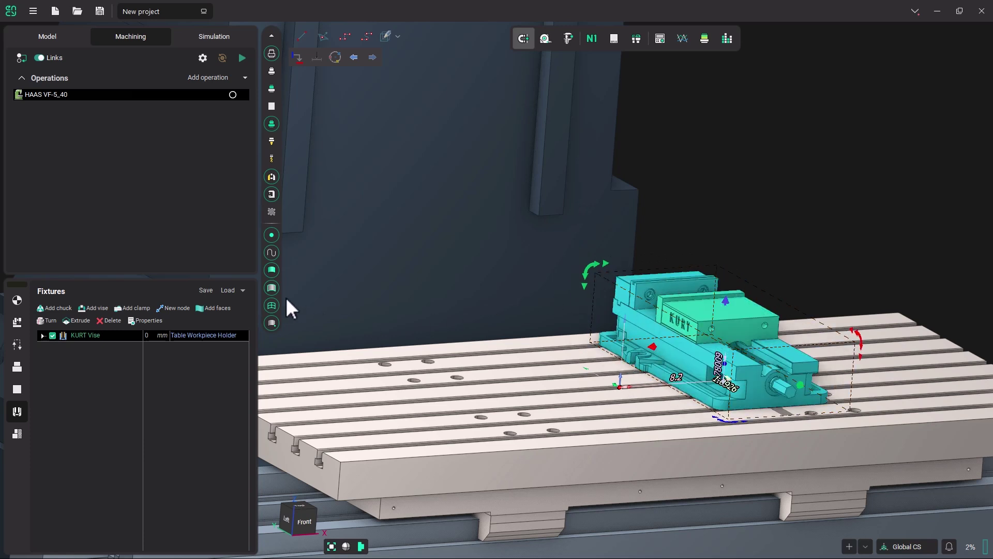
Load KURT Vise.mcp again as KURT Vise_2 and place it on the table
click(242, 290)
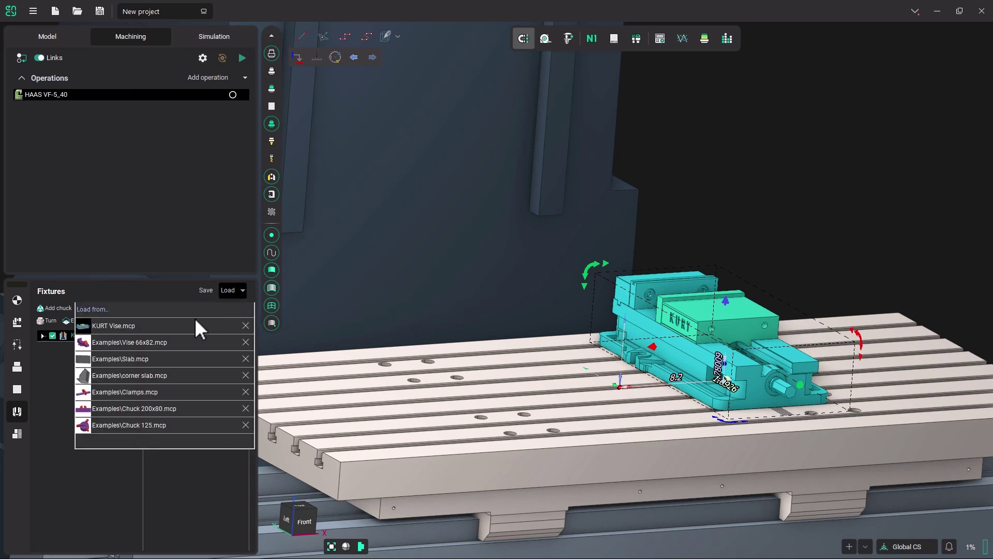
click(117, 324)
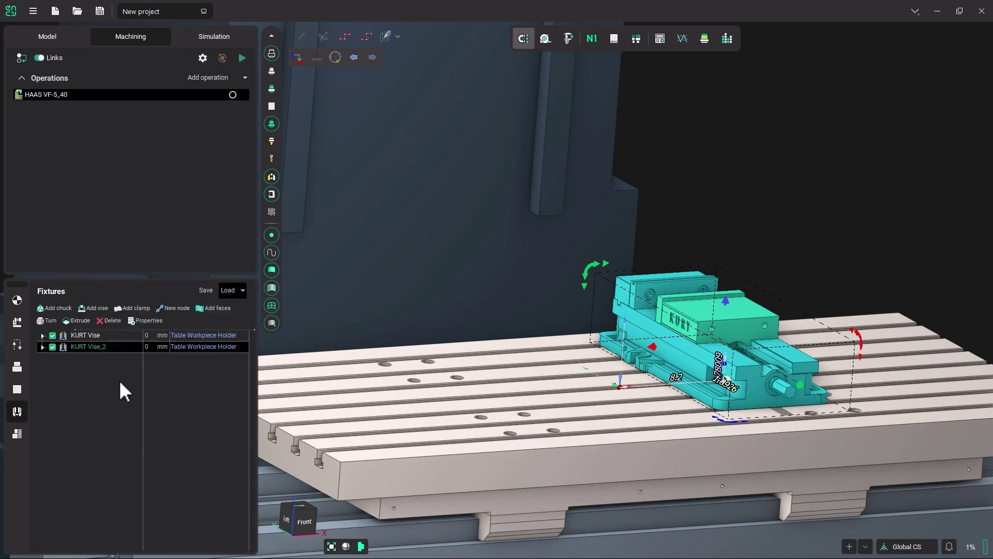
click(459, 408)
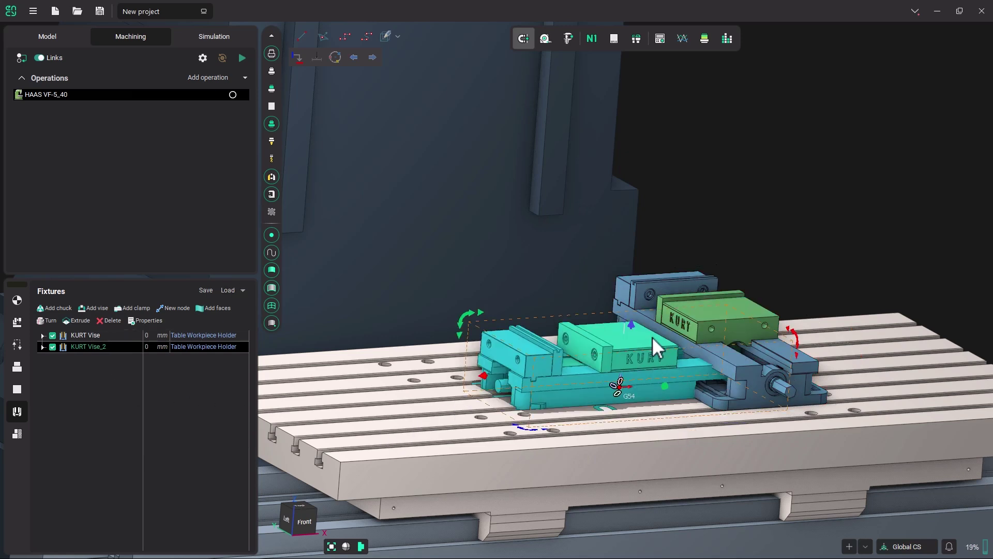
Lift KURT Vise_2, rotate it about -96° to match the first vise, and lower it onto the table
drag(631, 324, 634, 281)
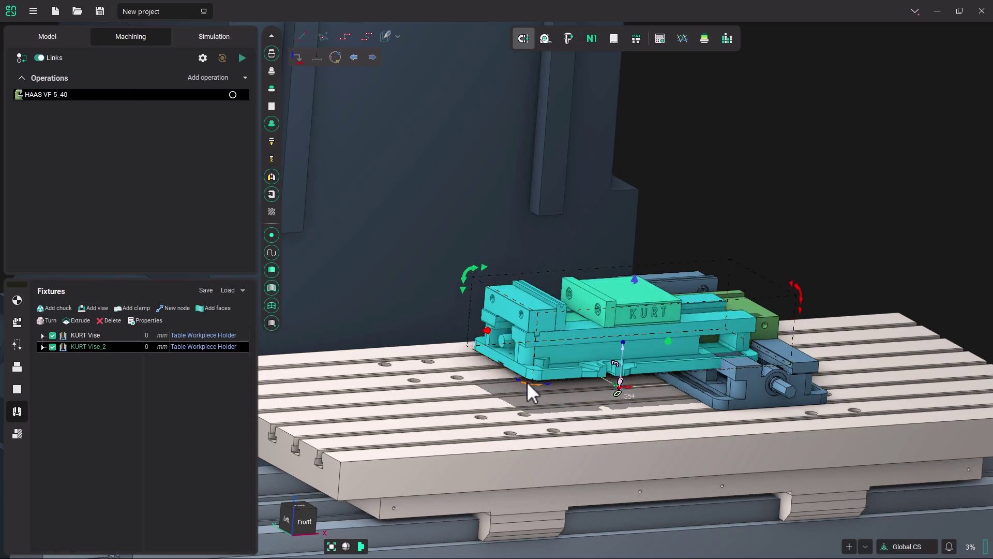
drag(527, 381, 499, 329)
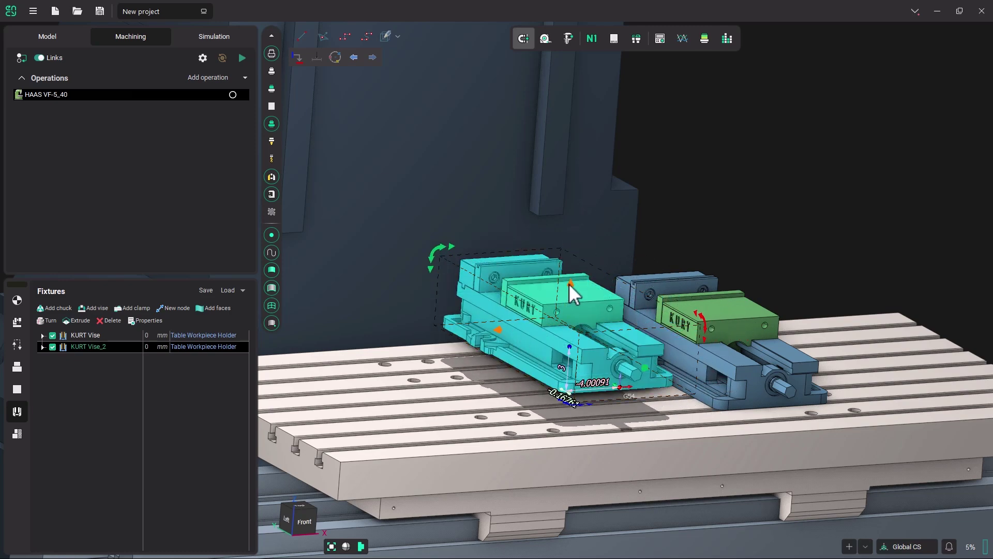
drag(570, 284, 568, 318)
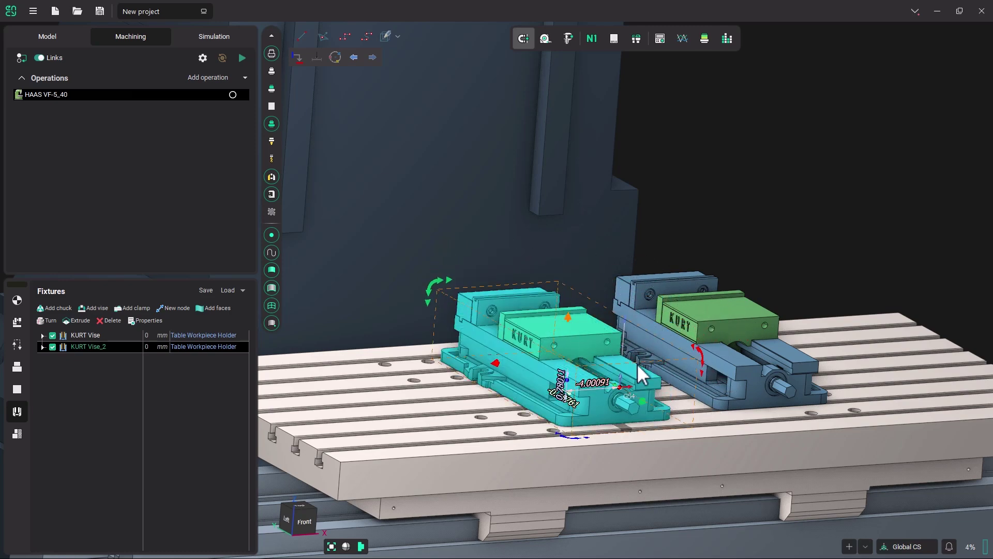
right_drag(714, 414, 709, 443)
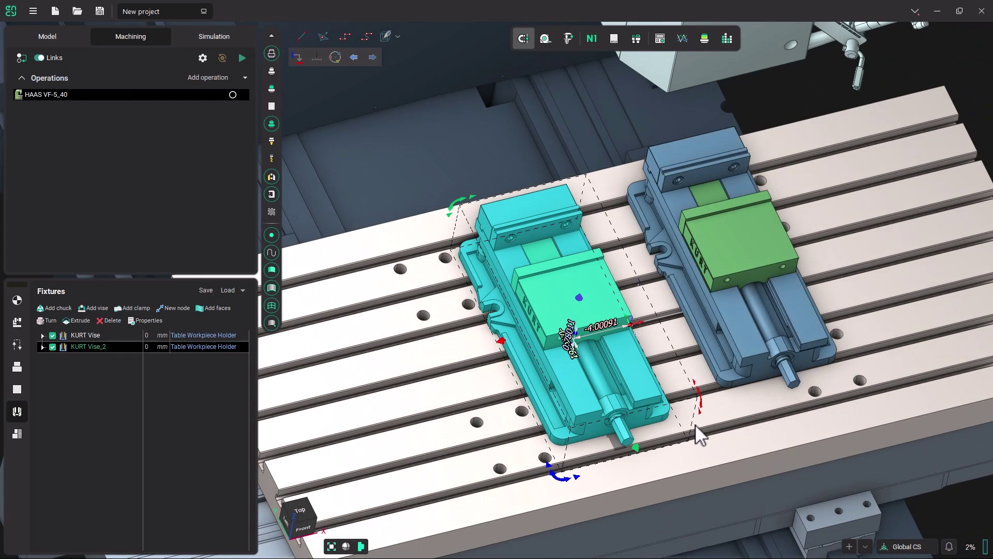
right_drag(668, 381, 662, 347)
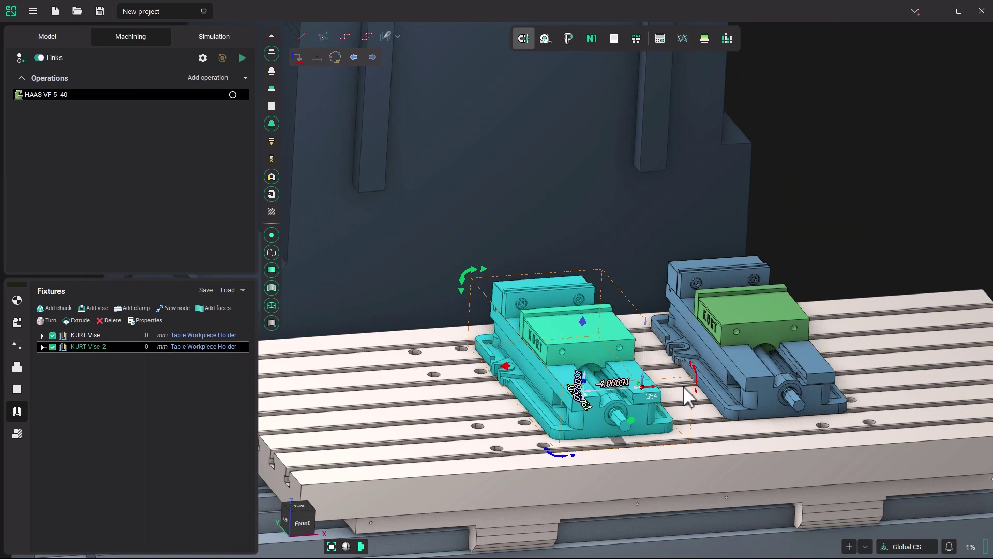
right_drag(683, 409, 680, 403)
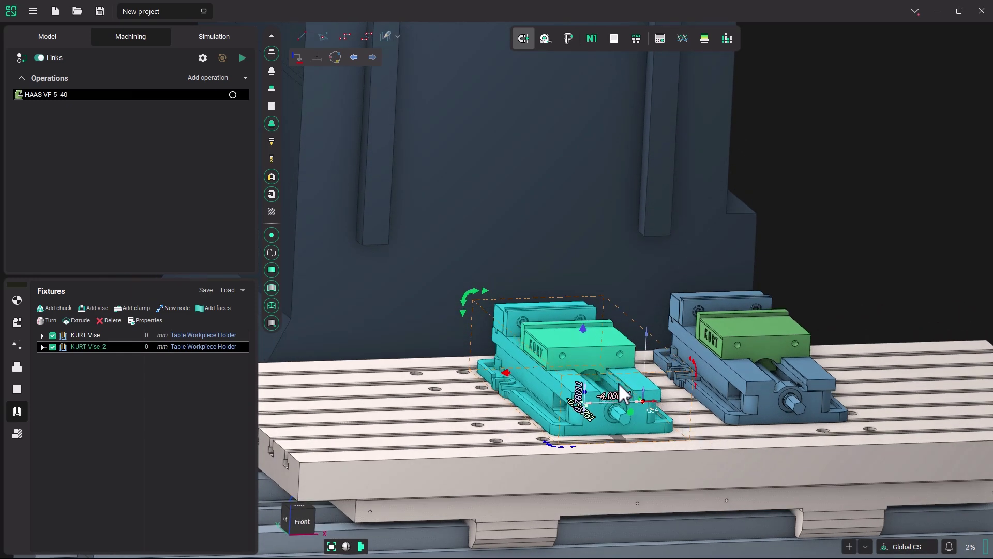
right_drag(620, 385, 623, 386)
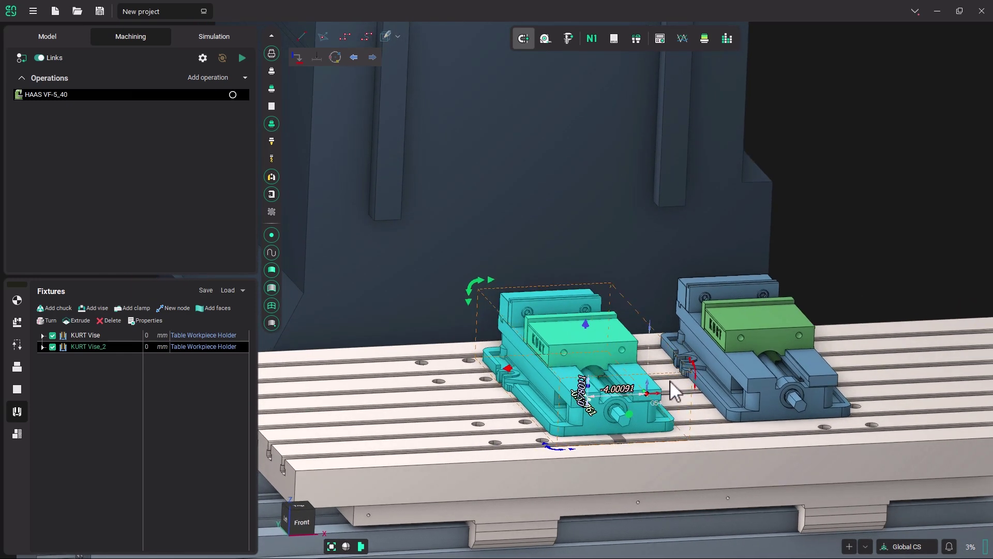